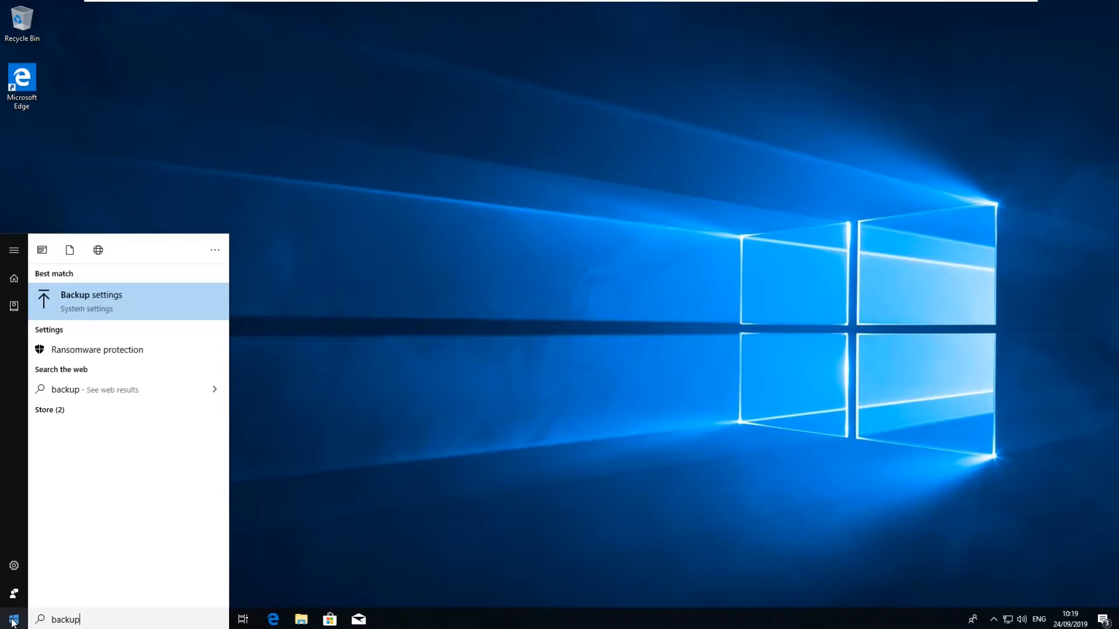
Open the Backup settings and add Backup Drive (E:) as the File History drive.
{"action": "left_click", "coordinate": [113, 306]}
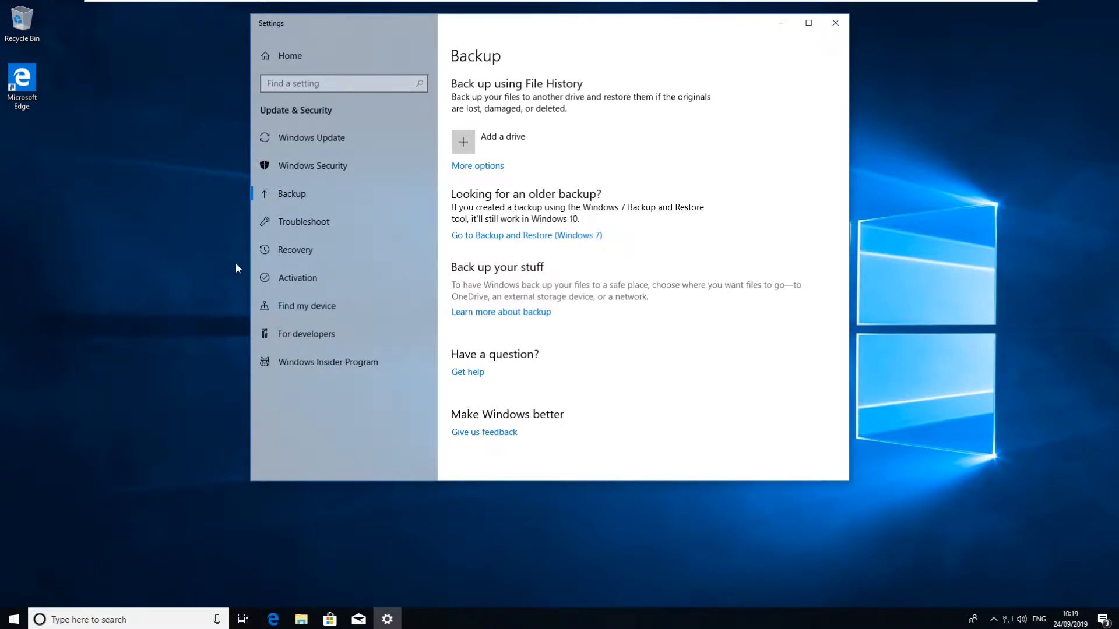
{"action": "left_click", "coordinate": [530, 149]}
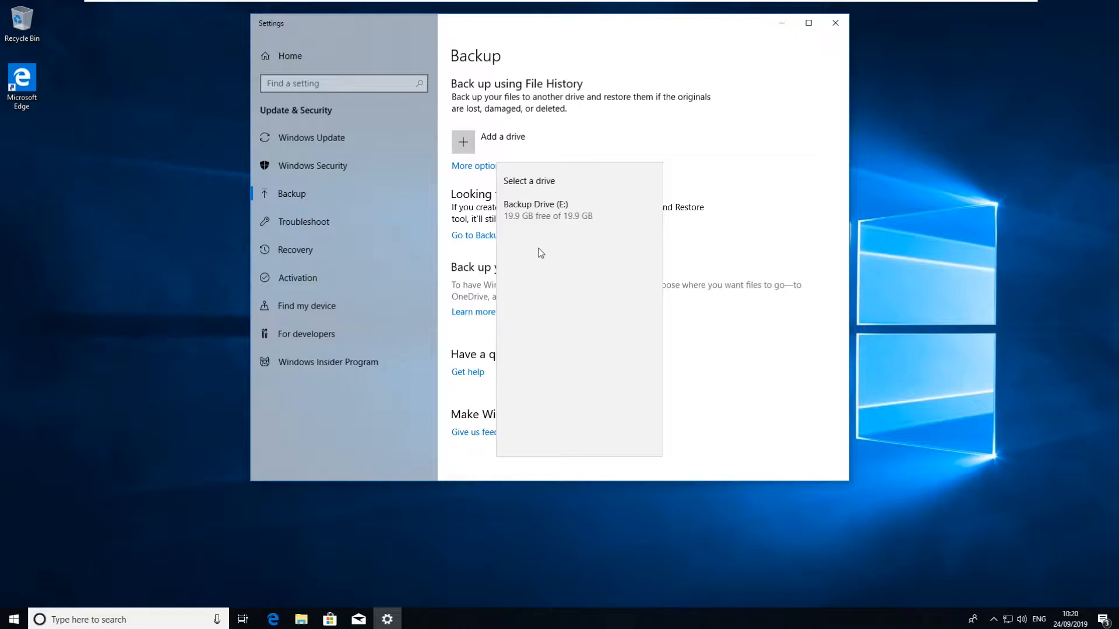
{"action": "left_click", "coordinate": [560, 215]}
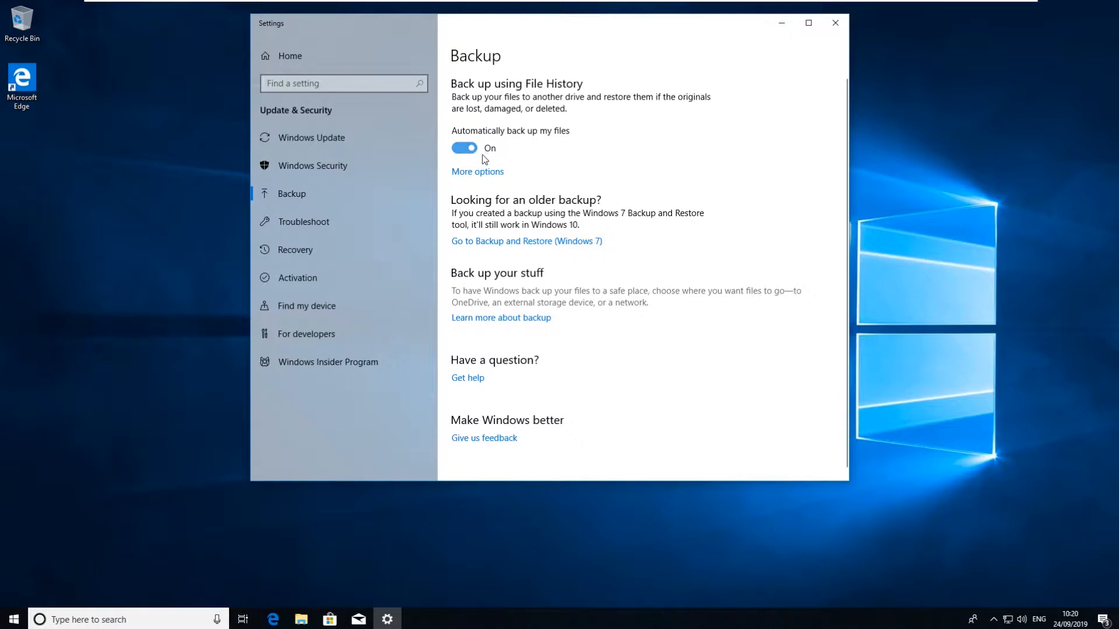
In the File History backup options, set files to back up daily and backups to be kept until space is needed.
{"action": "left_click", "coordinate": [477, 173]}
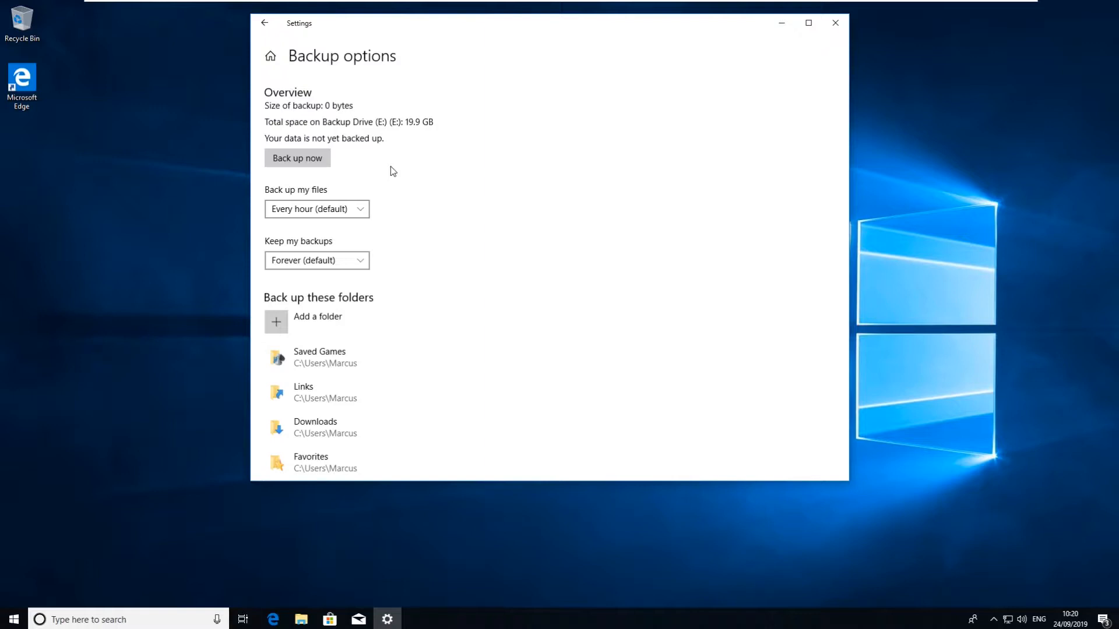
{"action": "scroll", "coordinate": [480, 202], "scroll_direction": "down", "scroll_amount": 1}
{"action": "scroll", "coordinate": [482, 206], "scroll_direction": "down", "scroll_amount": 1}
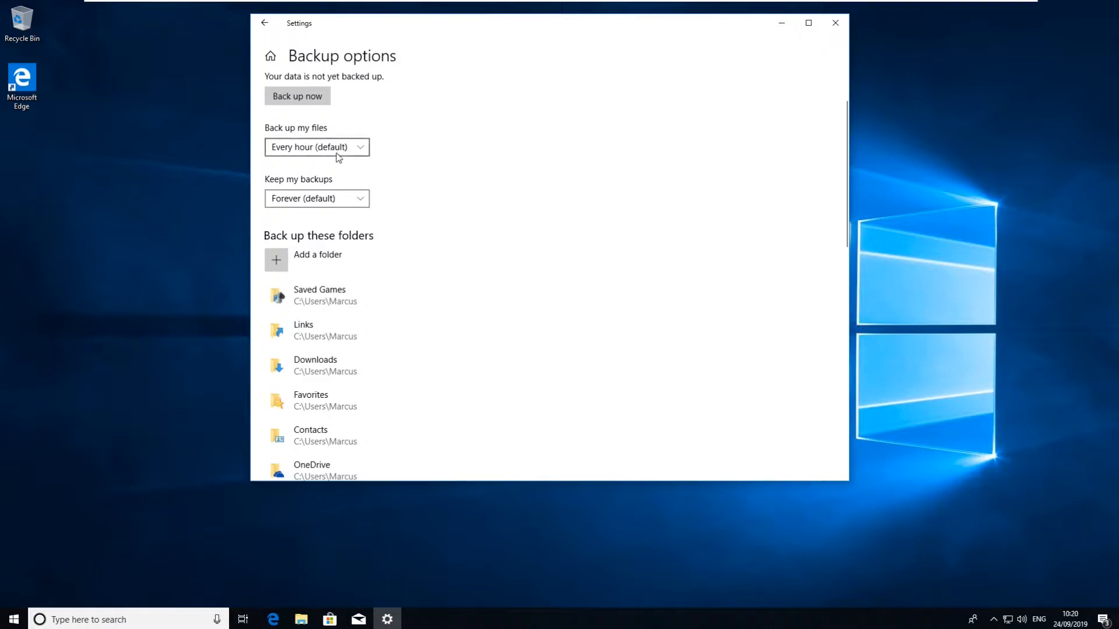
{"action": "left_click", "coordinate": [365, 147]}
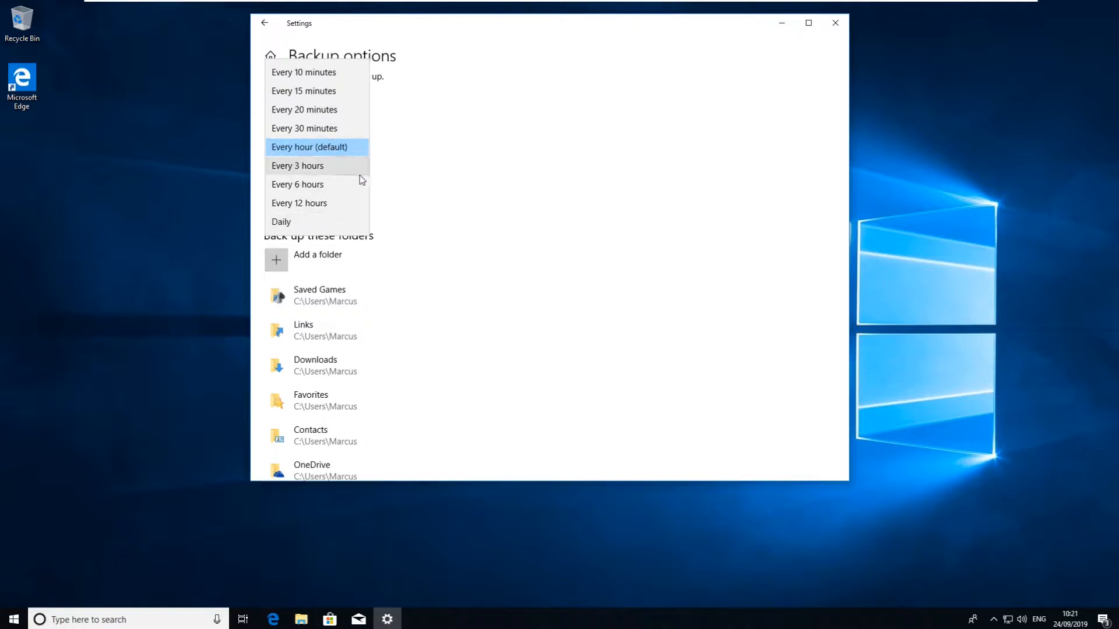
{"action": "left_click", "coordinate": [321, 185]}
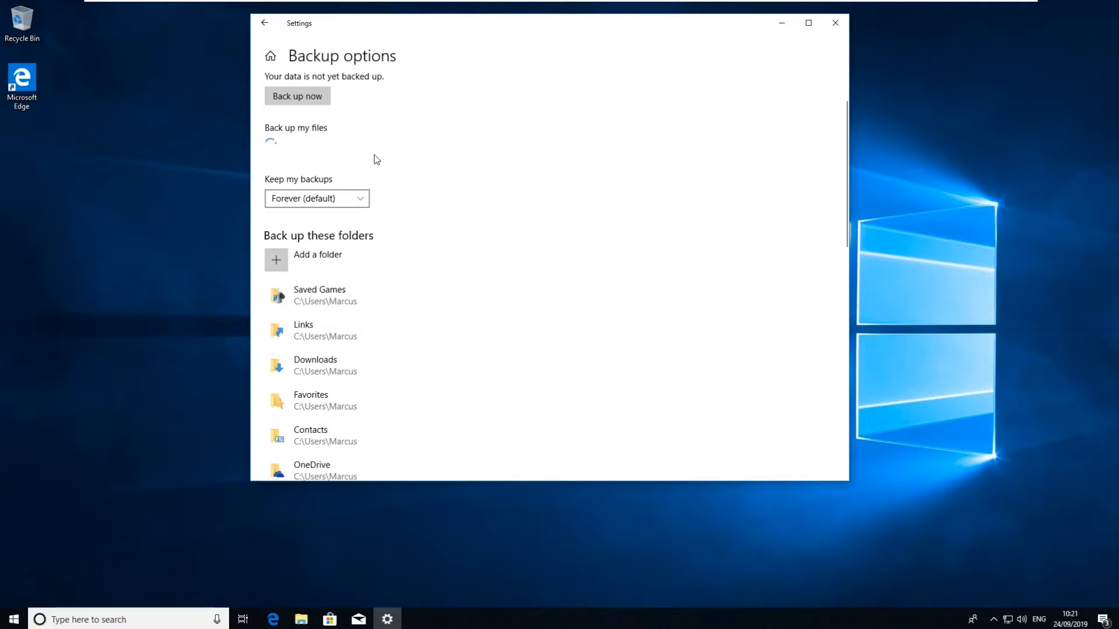
{"action": "left_click", "coordinate": [317, 149]}
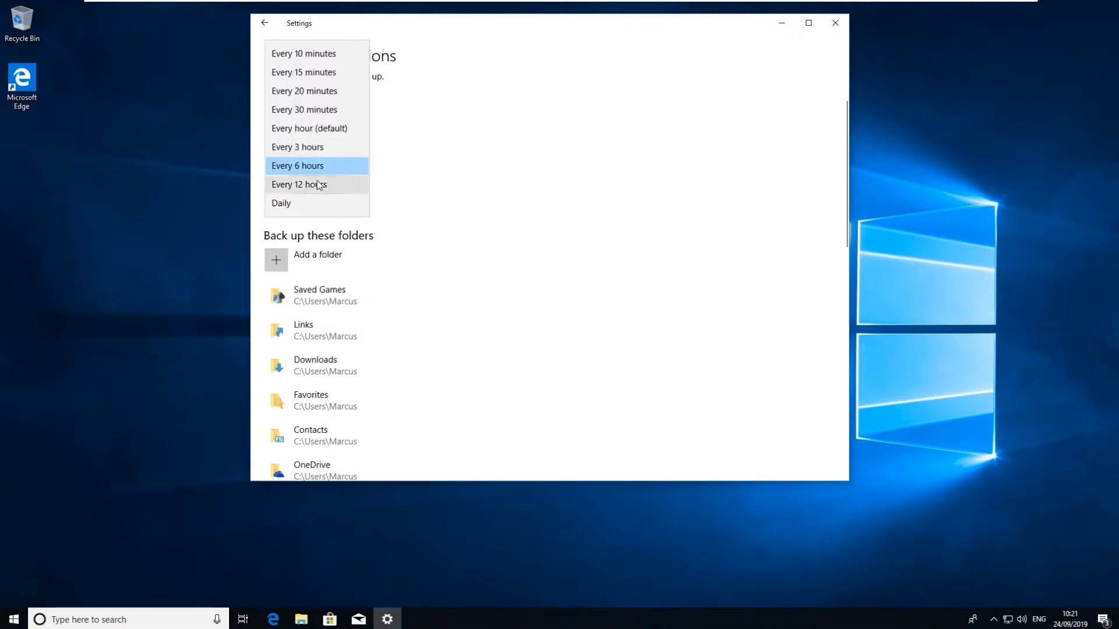
{"action": "left_click", "coordinate": [284, 203]}
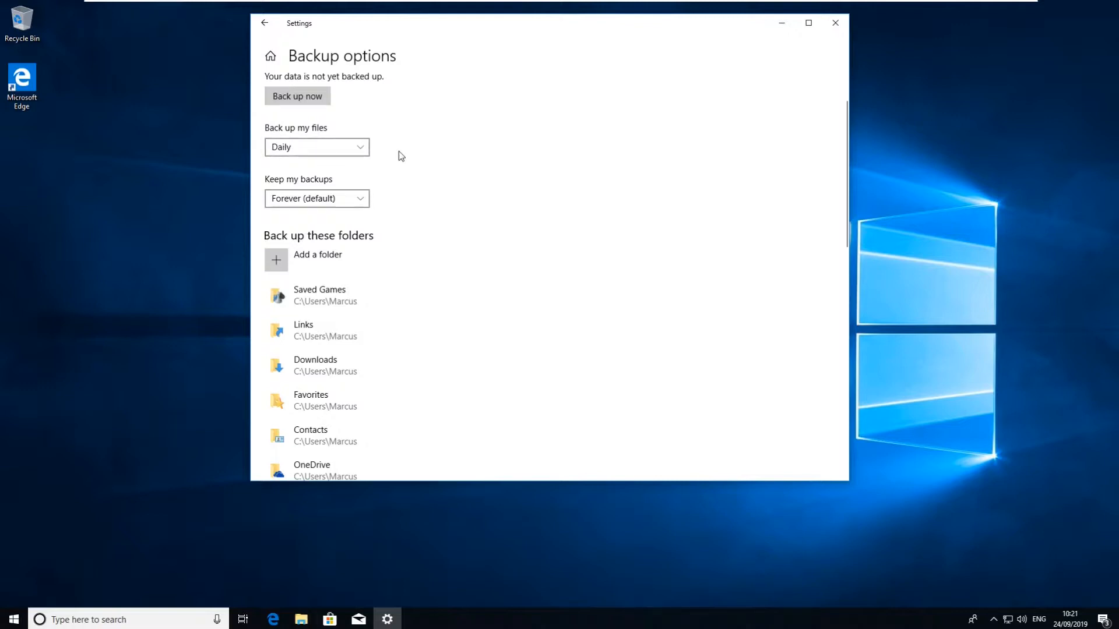
{"action": "left_click", "coordinate": [362, 201]}
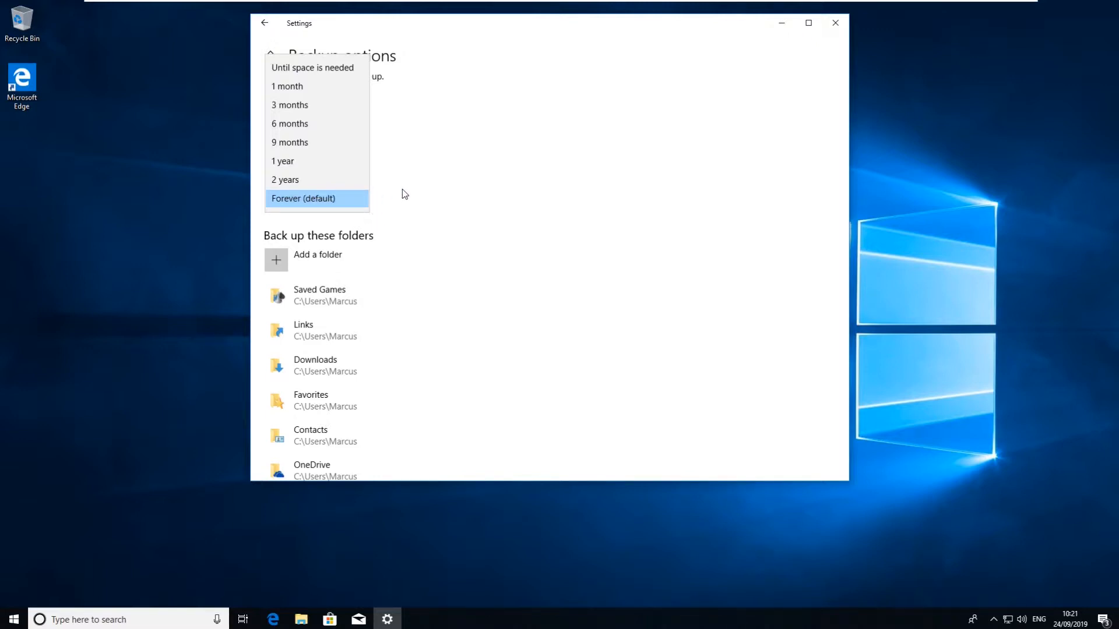
{"action": "left_click", "coordinate": [294, 69]}
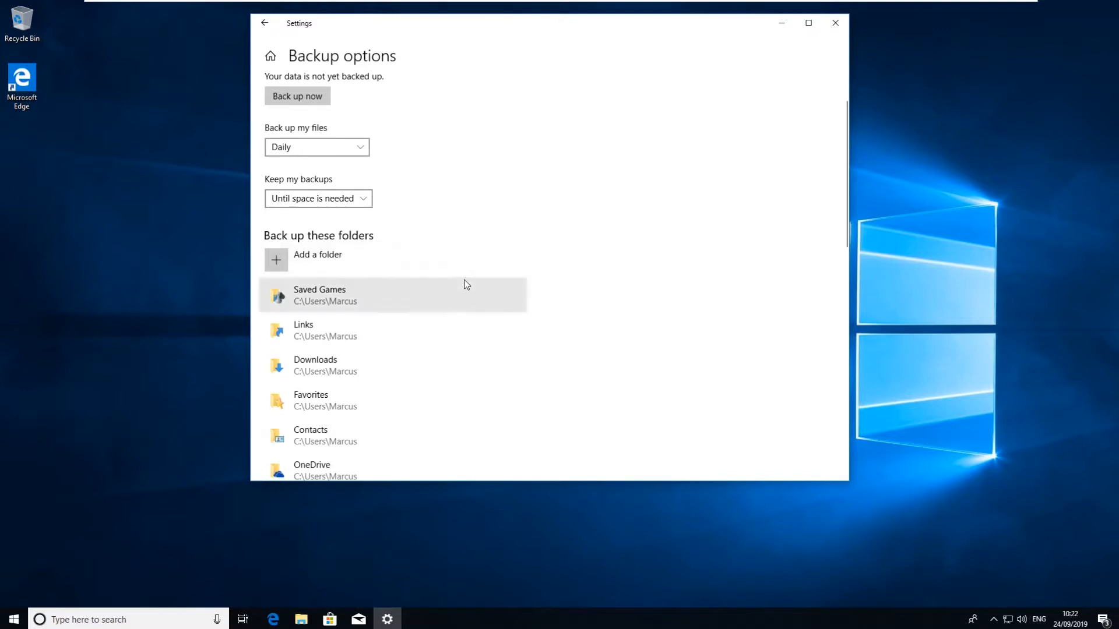
Add the Windows Defender folder from C:\Program Files to the folders that File History backs up.
{"action": "scroll", "coordinate": [465, 282], "scroll_direction": "down", "scroll_amount": 2}
{"action": "scroll", "coordinate": [403, 215], "scroll_direction": "down", "scroll_amount": 2}
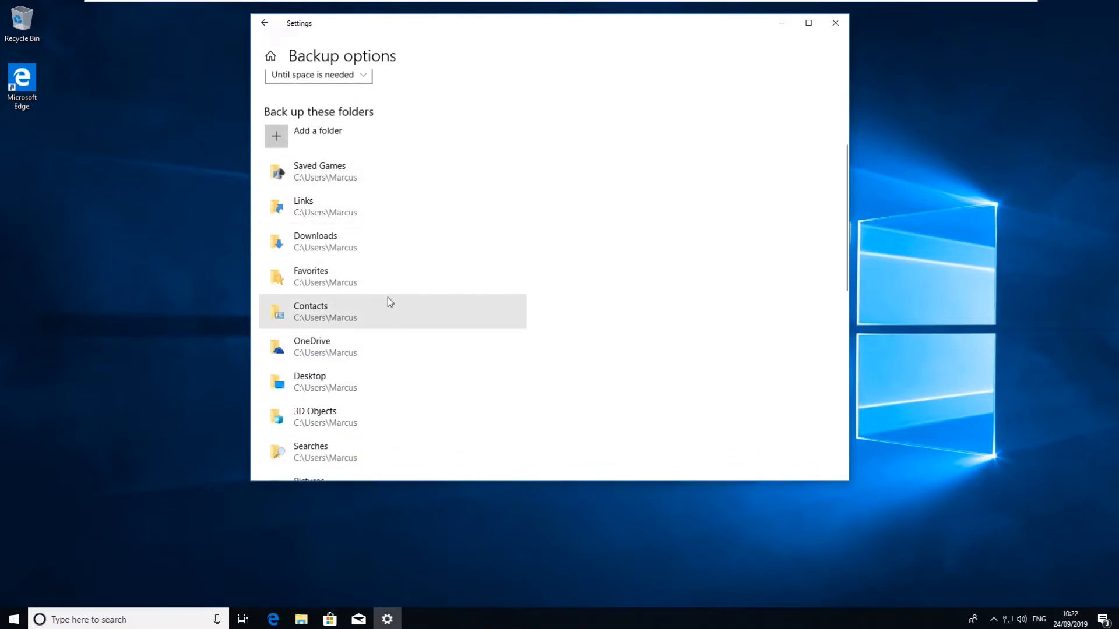
{"action": "scroll", "coordinate": [388, 303], "scroll_direction": "down", "scroll_amount": 2}
{"action": "scroll", "coordinate": [394, 351], "scroll_direction": "down", "scroll_amount": 6}
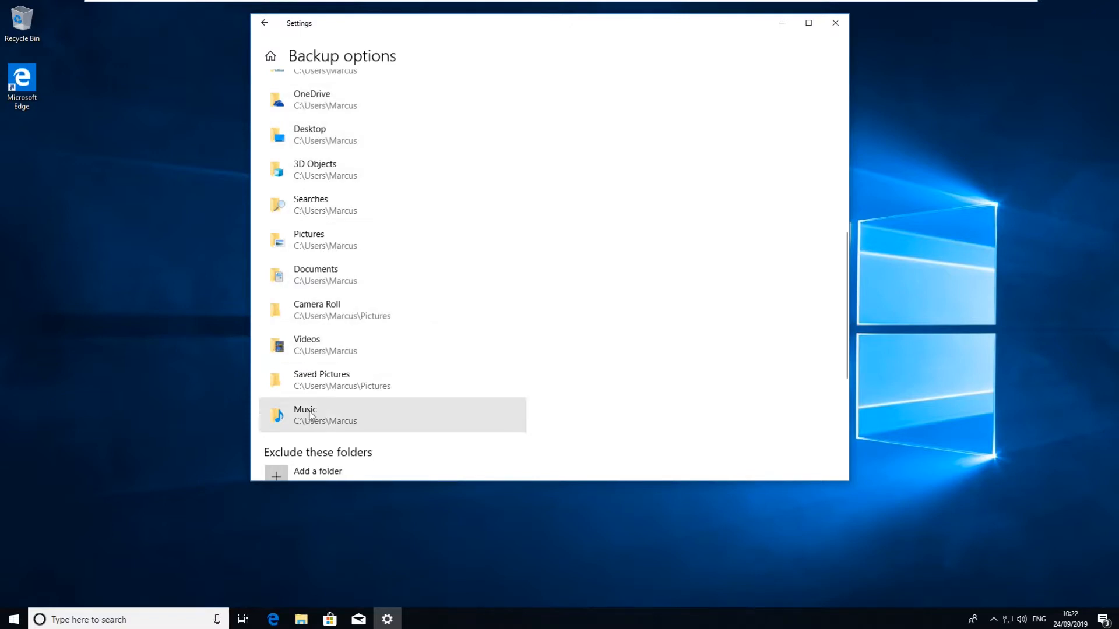
{"action": "scroll", "coordinate": [411, 411], "scroll_direction": "up", "scroll_amount": 5}
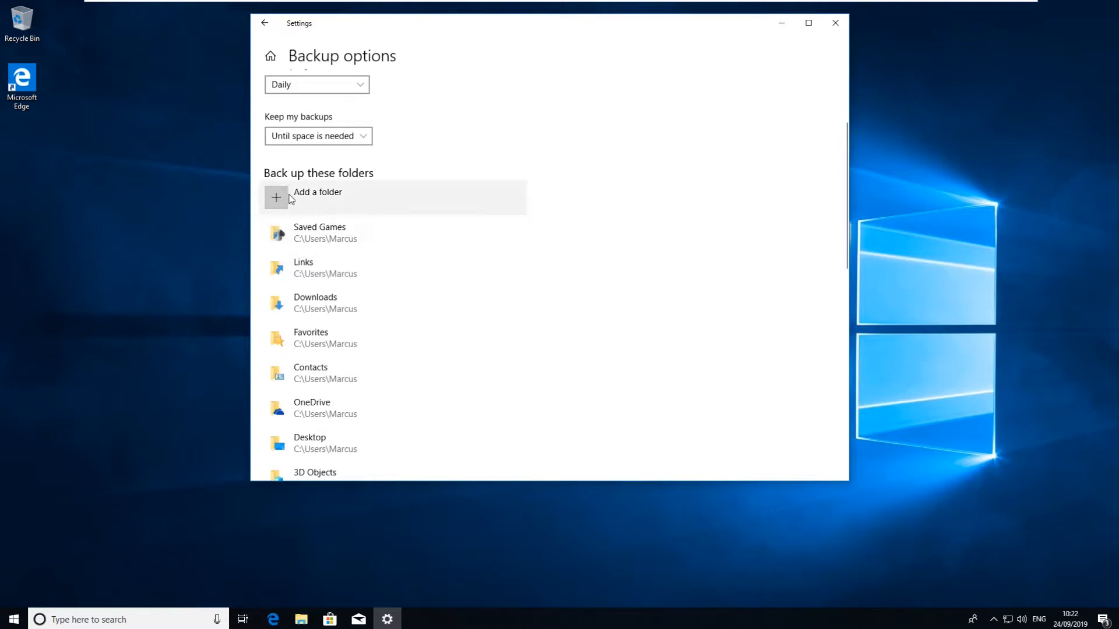
{"action": "left_click", "coordinate": [306, 204]}
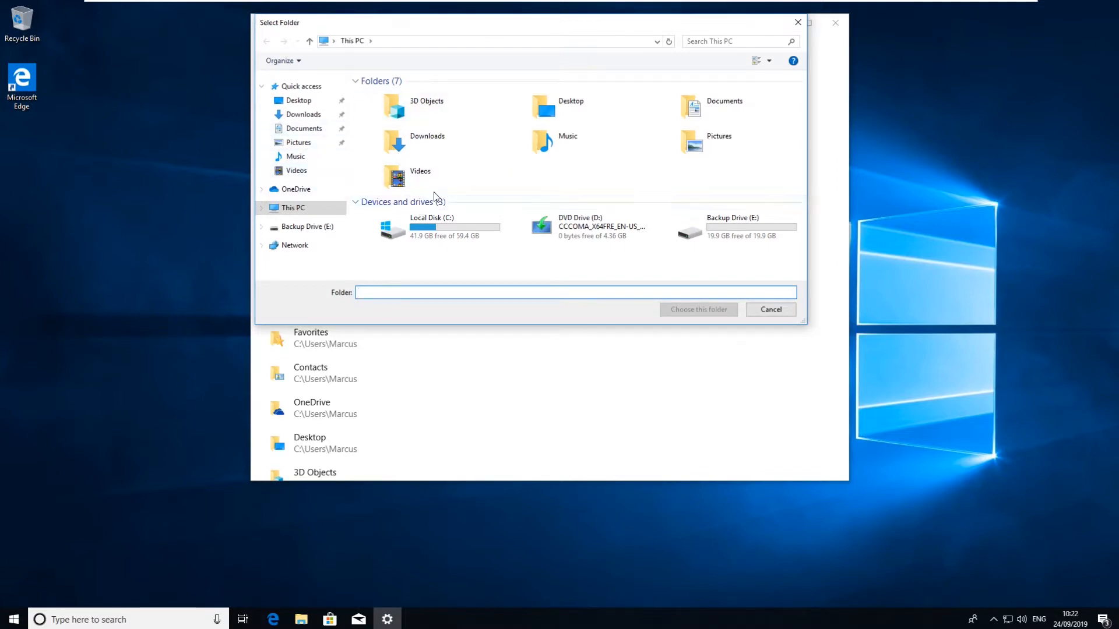
{"action": "double_click", "coordinate": [425, 229]}
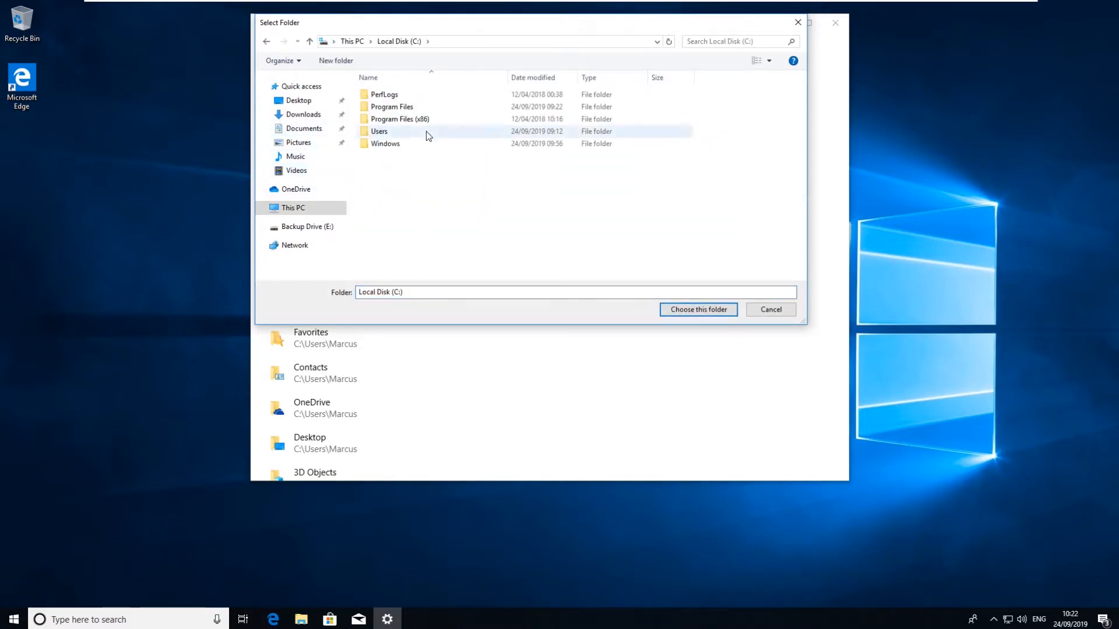
{"action": "left_click", "coordinate": [417, 95]}
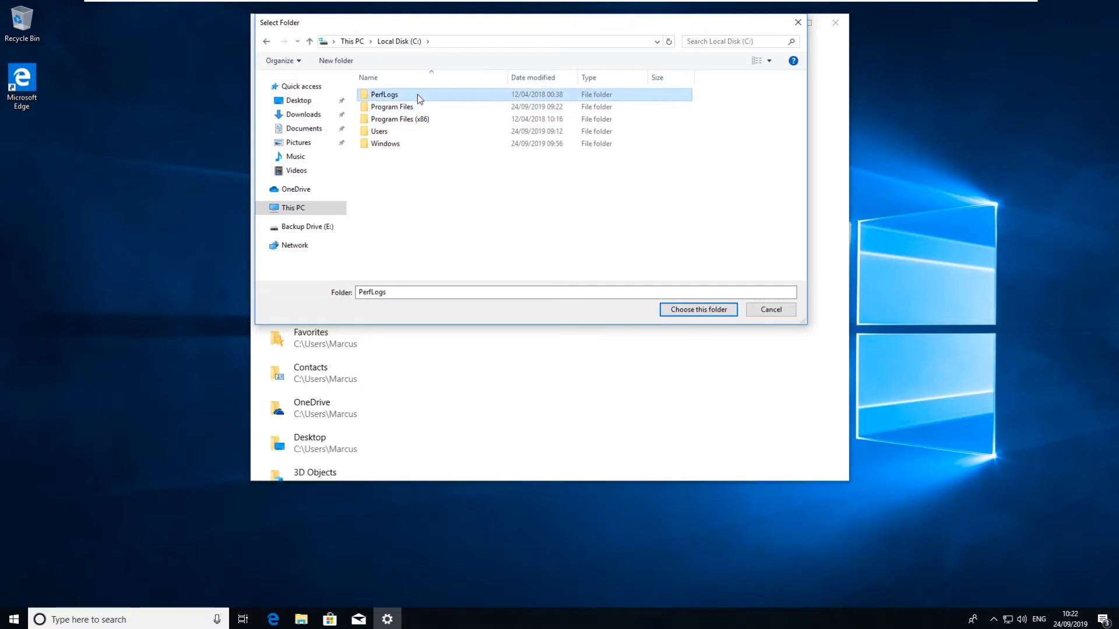
{"action": "left_click_drag", "start_coordinate": [418, 94], "coordinate": [408, 111]}
{"action": "left_click", "coordinate": [408, 108]}
{"action": "left_click", "coordinate": [227, 289]}
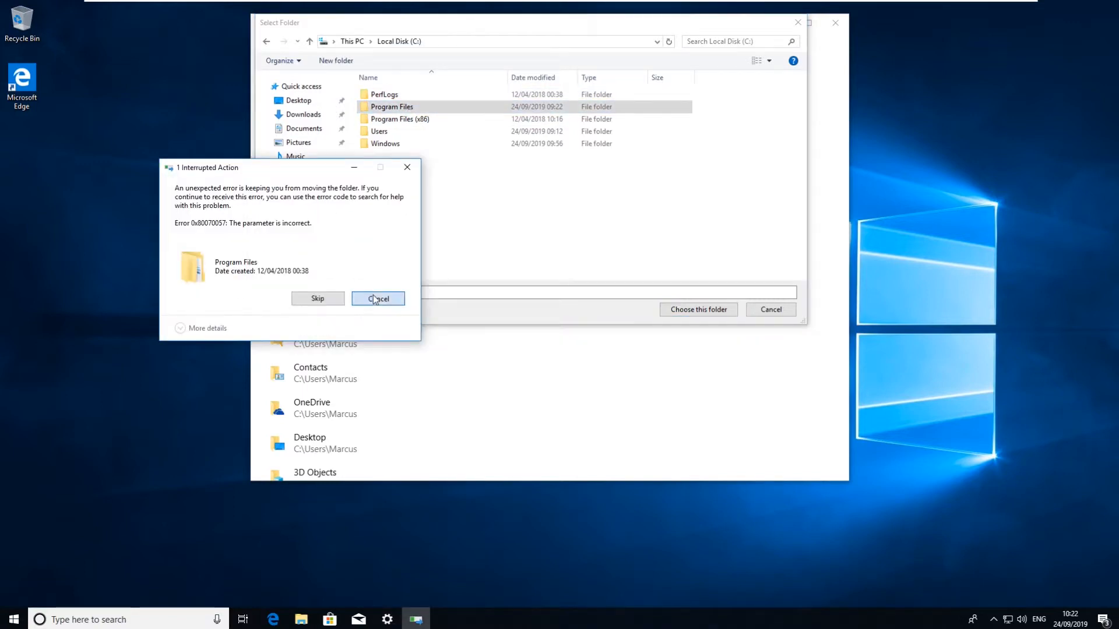
{"action": "key", "text": "Escape"}
{"action": "double_click", "coordinate": [437, 107]}
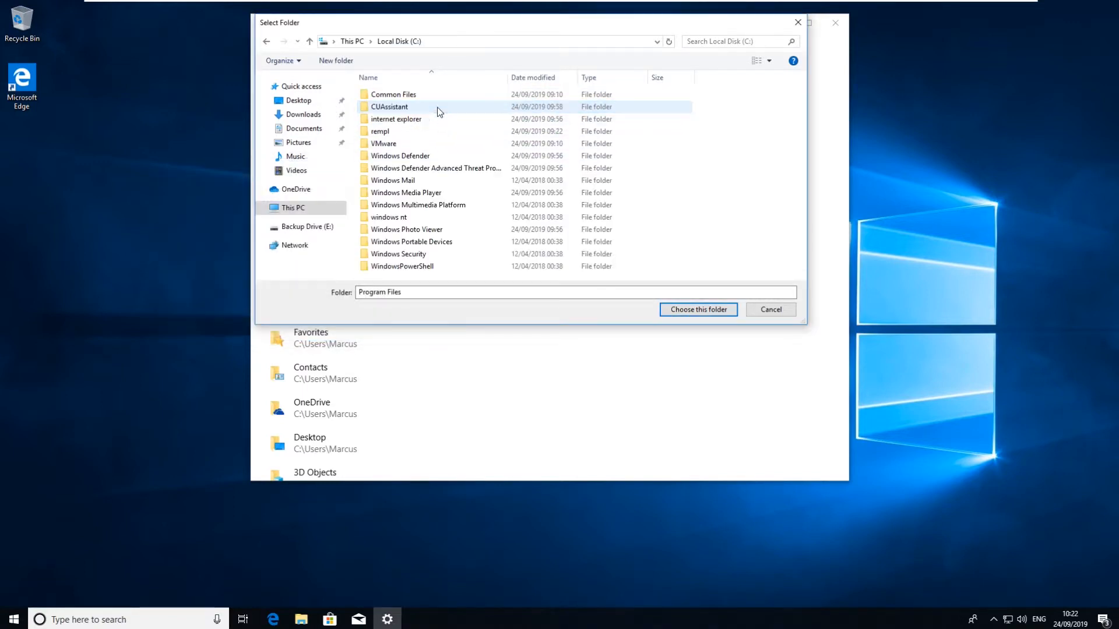
{"action": "left_click", "coordinate": [442, 154]}
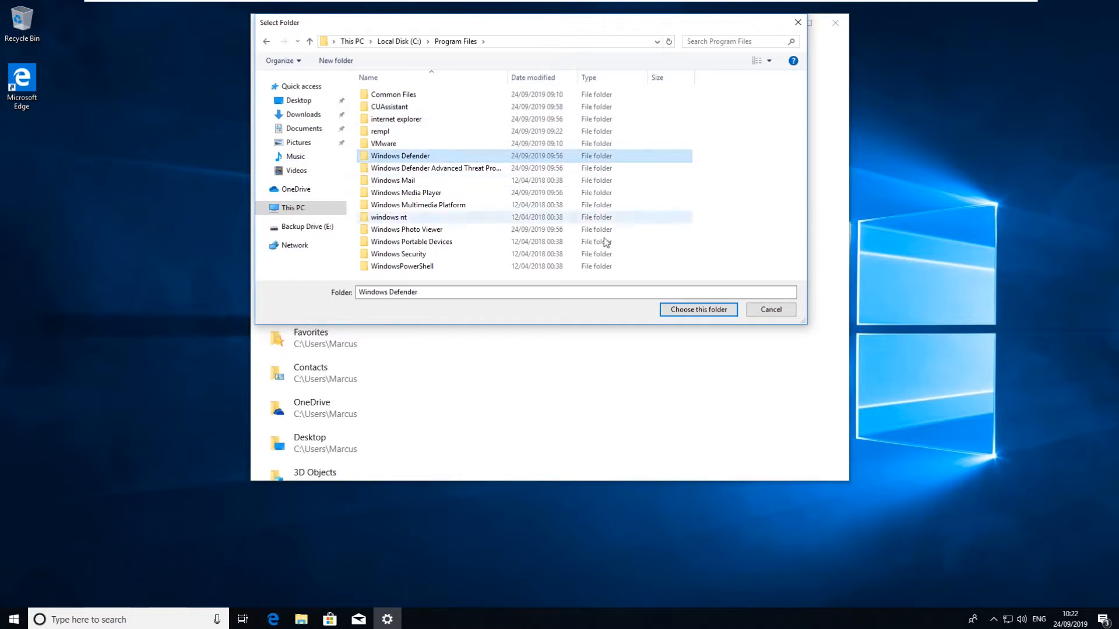
{"action": "left_click", "coordinate": [694, 310]}
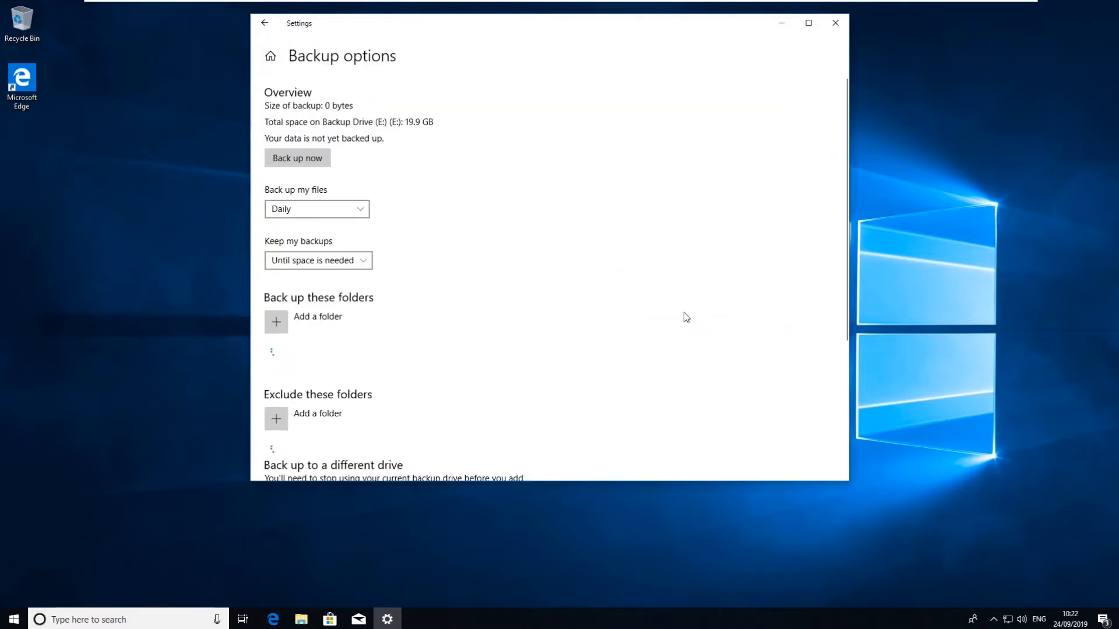
{"action": "scroll", "coordinate": [583, 317], "scroll_direction": "down", "scroll_amount": 3}
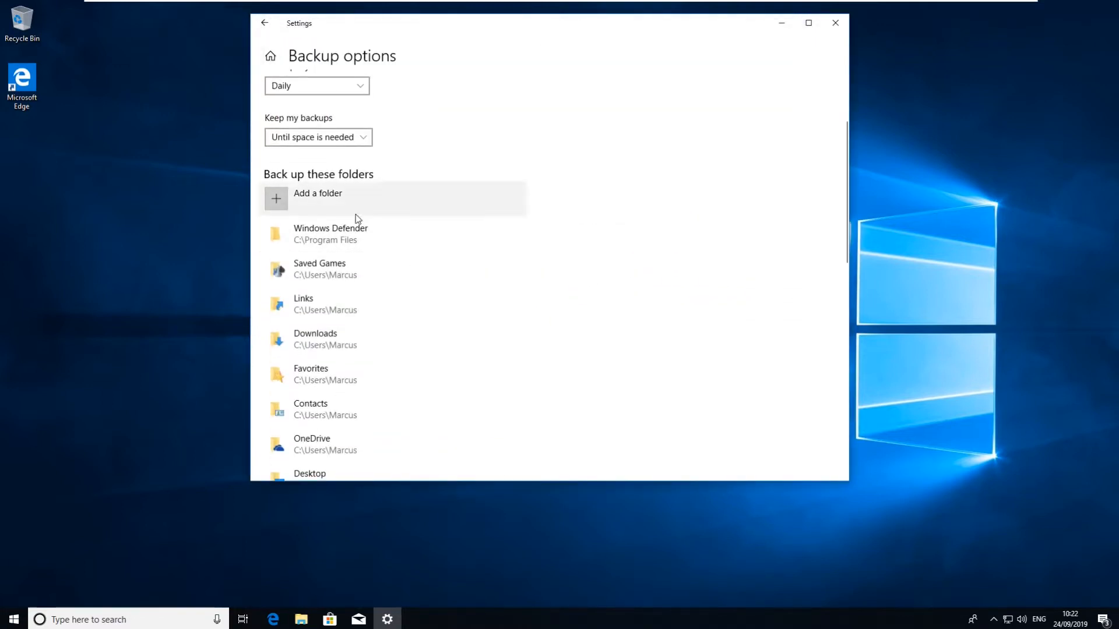
{"action": "scroll", "coordinate": [376, 248], "scroll_direction": "down", "scroll_amount": 15}
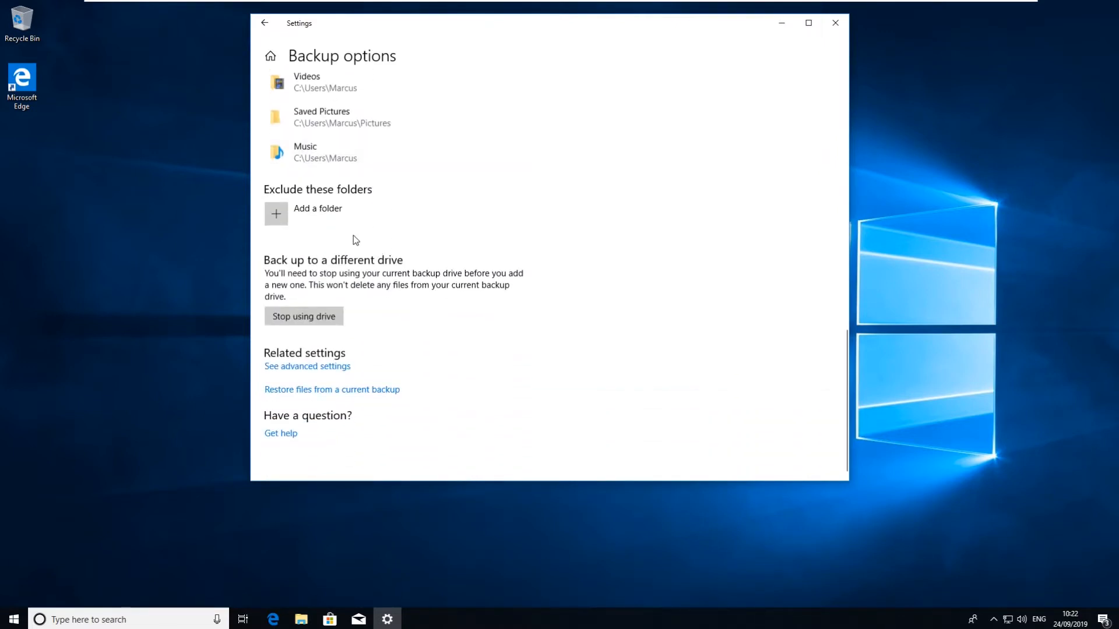
{"action": "scroll", "coordinate": [373, 175], "scroll_direction": "up", "scroll_amount": 1}
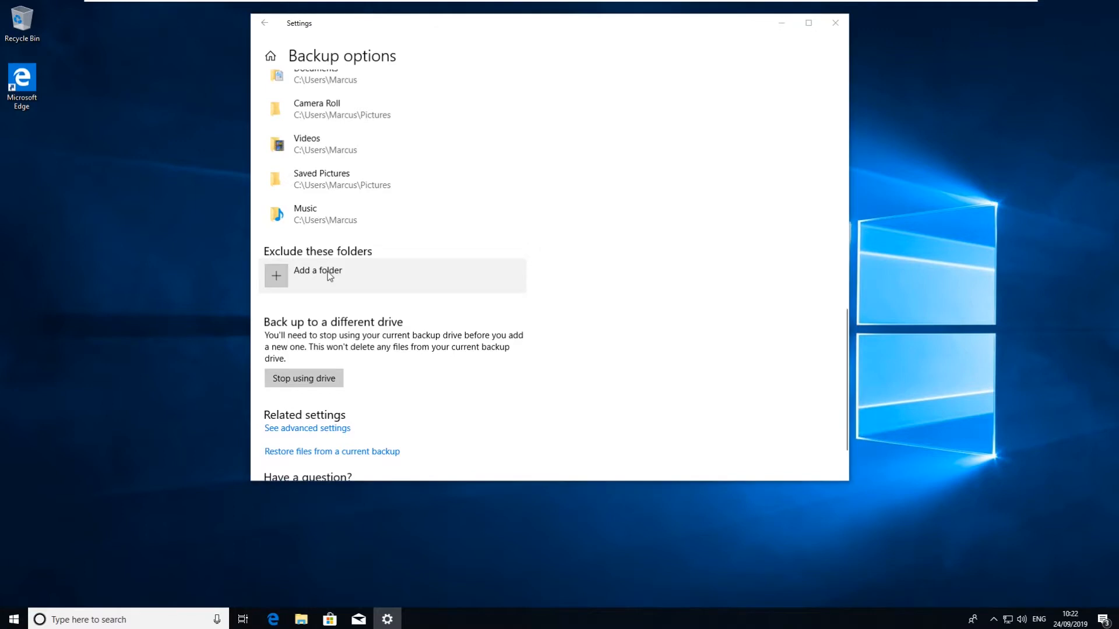
{"action": "left_click", "coordinate": [328, 272]}
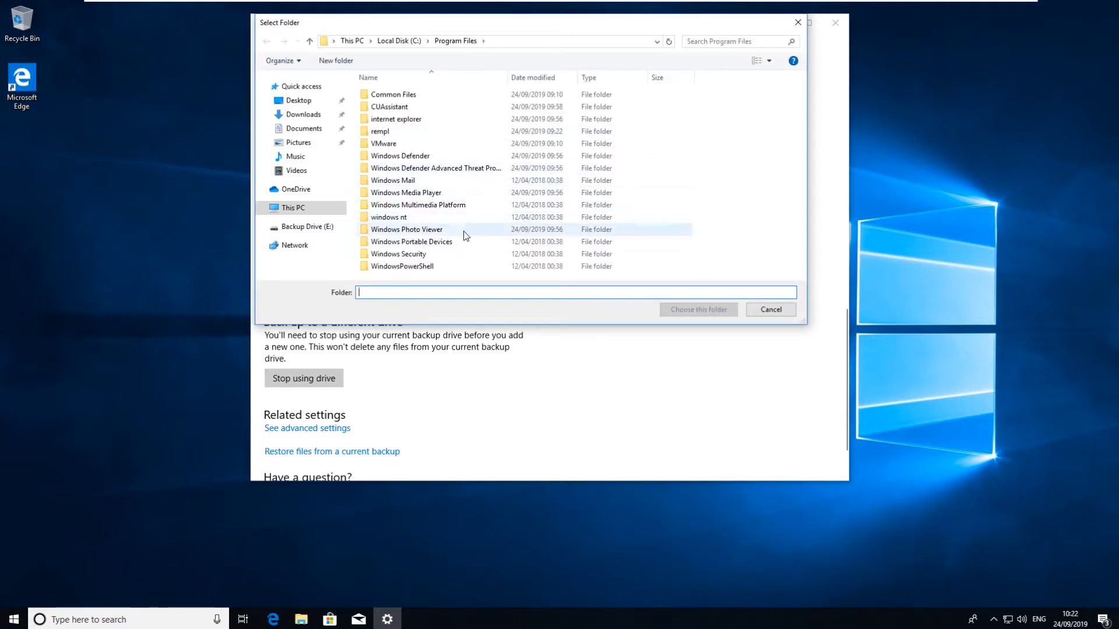
{"action": "left_click", "coordinate": [775, 313]}
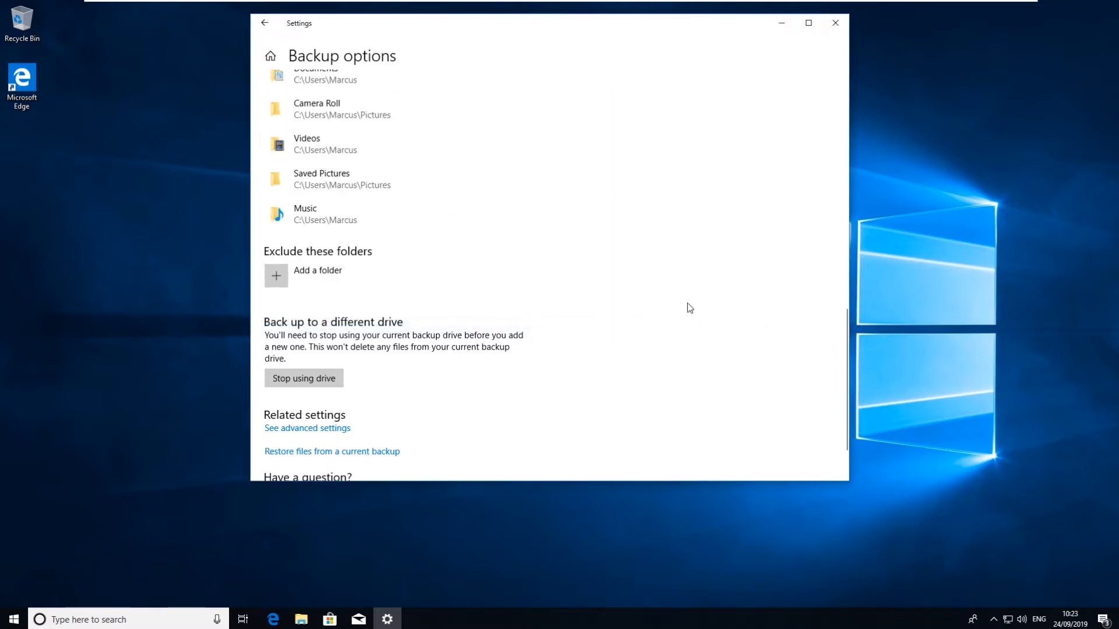
Run a File History backup immediately with the current backup options.
{"action": "scroll", "coordinate": [682, 308], "scroll_direction": "down", "scroll_amount": 2}
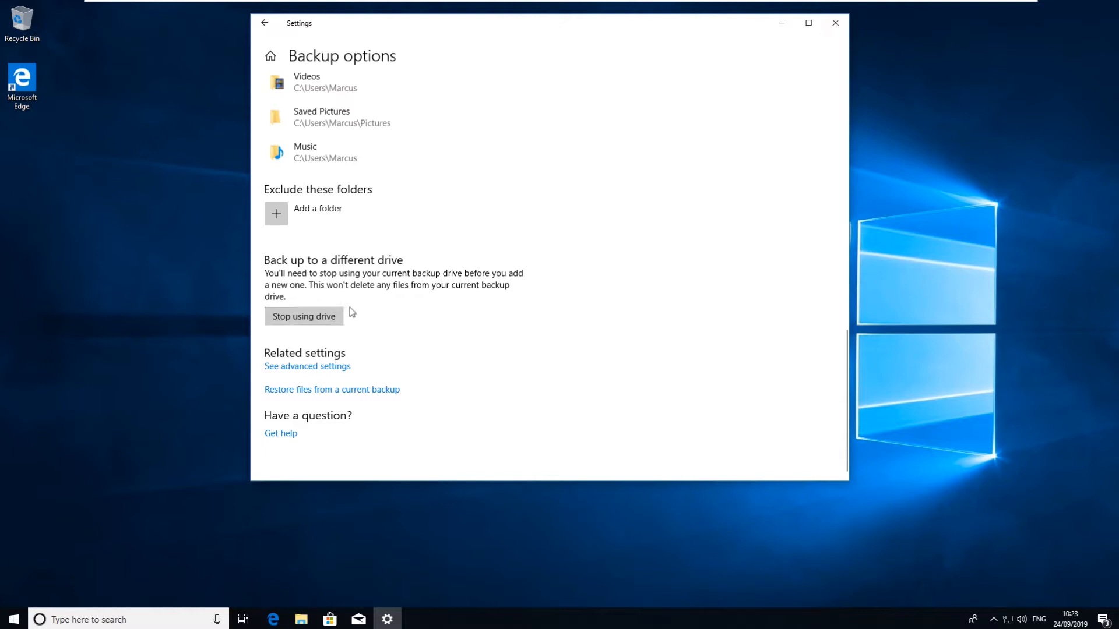
{"action": "scroll", "coordinate": [460, 112], "scroll_direction": "up", "scroll_amount": 6}
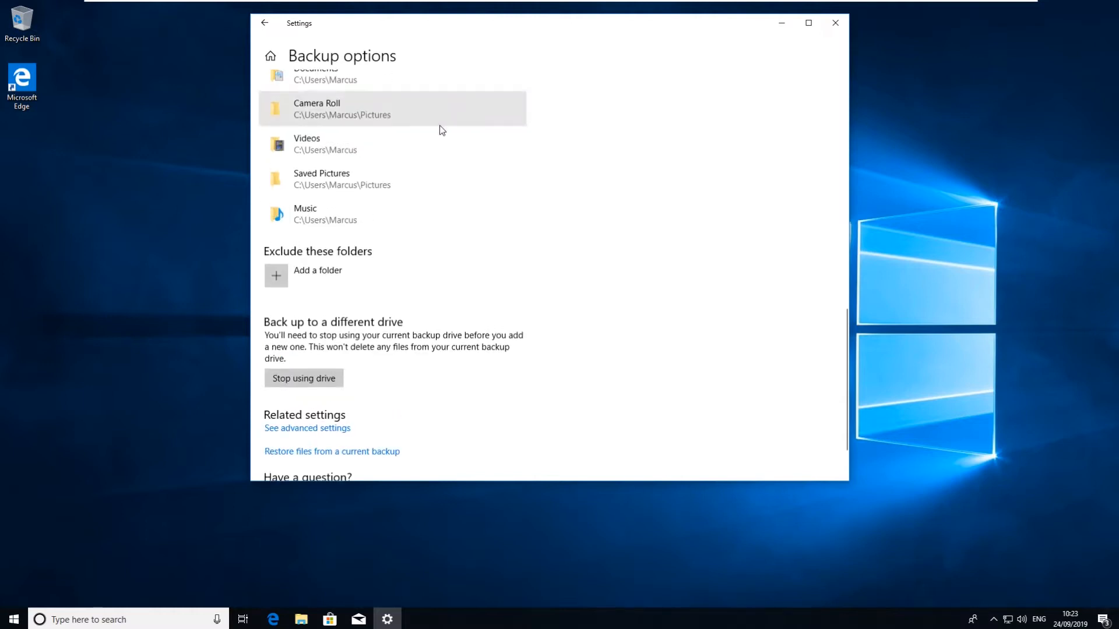
{"action": "scroll", "coordinate": [559, 205], "scroll_direction": "up", "scroll_amount": 5}
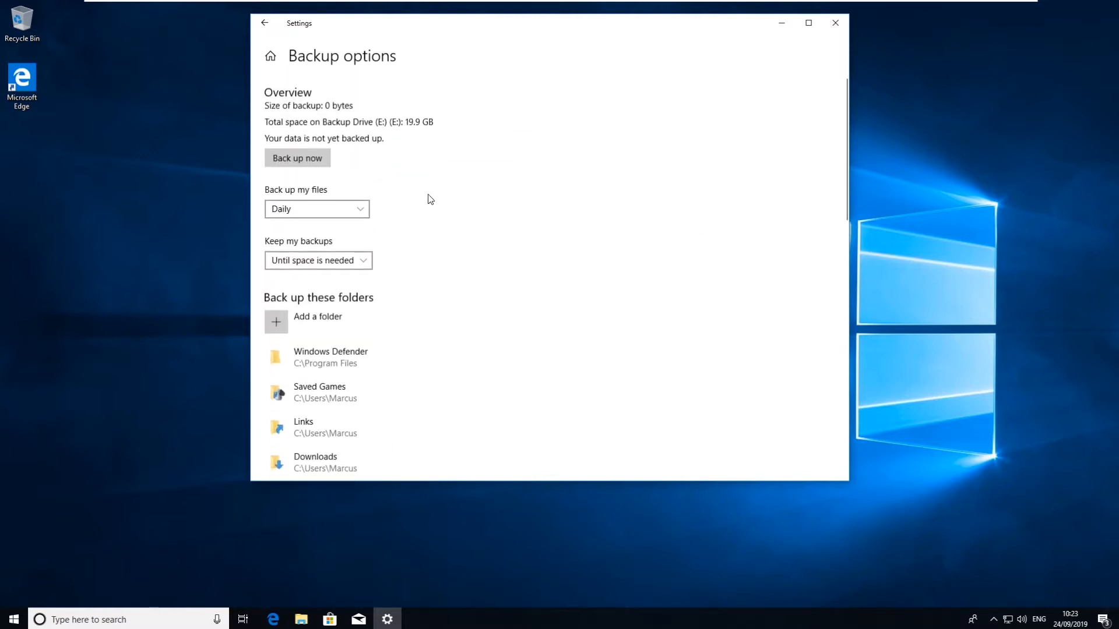
{"action": "left_click", "coordinate": [299, 158]}
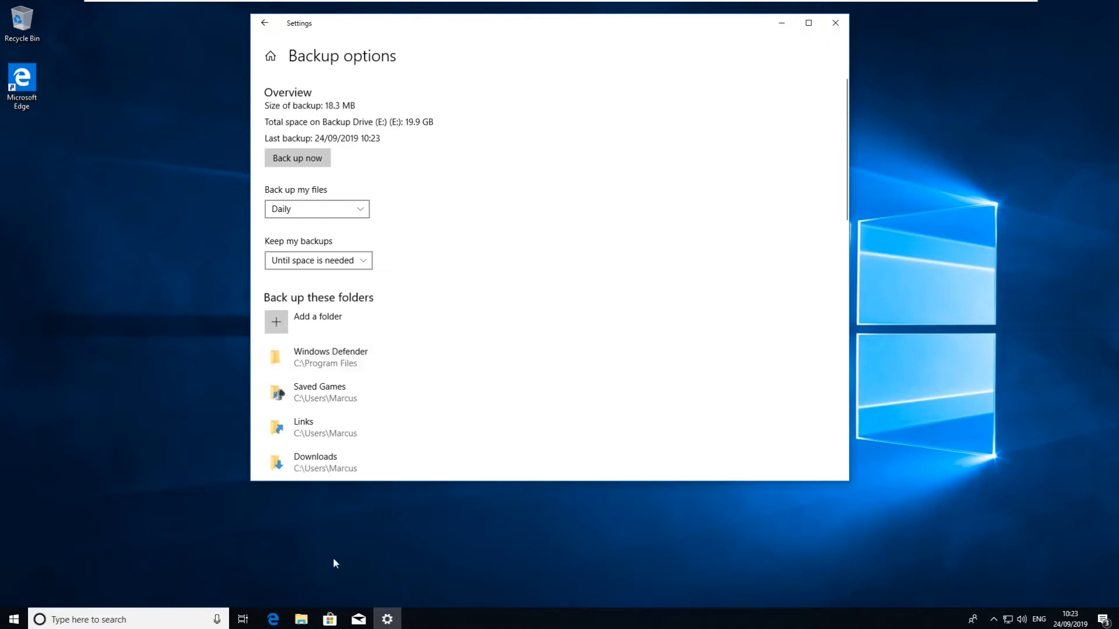
Switch to File Explorer and browse Backup Drive (E:) through FileHistory and the user and computer folders into Configuration.
{"action": "left_click", "coordinate": [304, 620]}
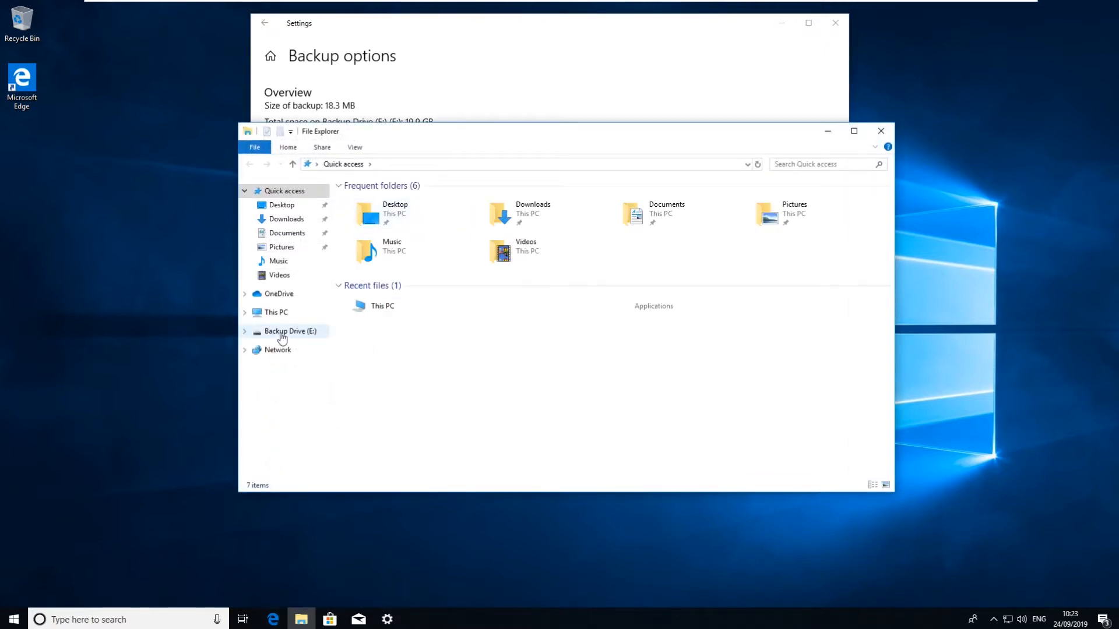
{"action": "left_click", "coordinate": [314, 331]}
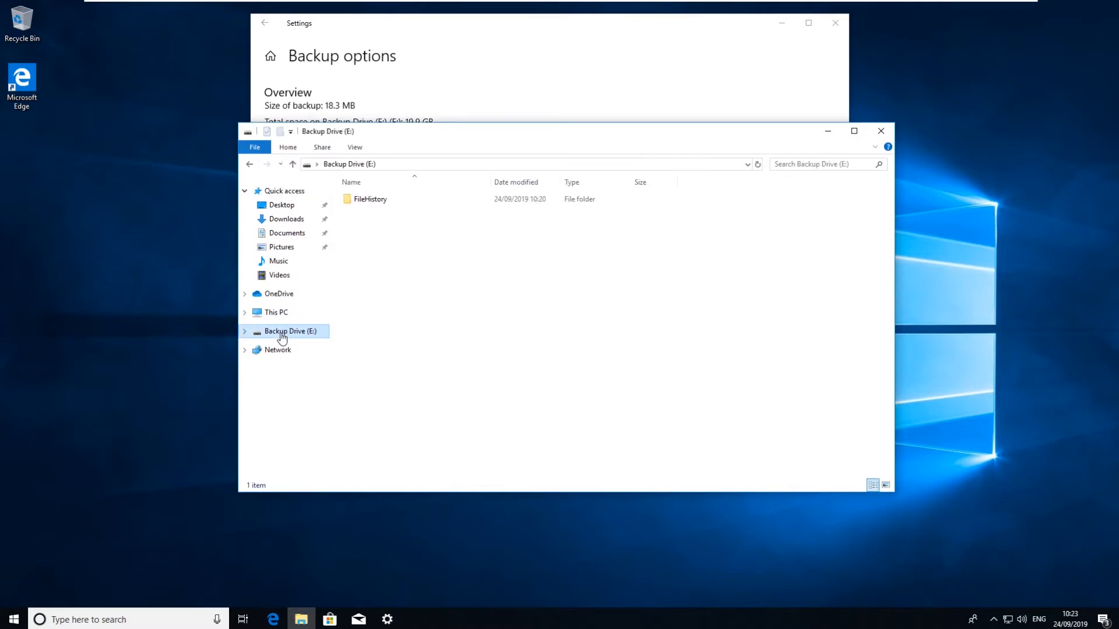
{"action": "double_click", "coordinate": [374, 204]}
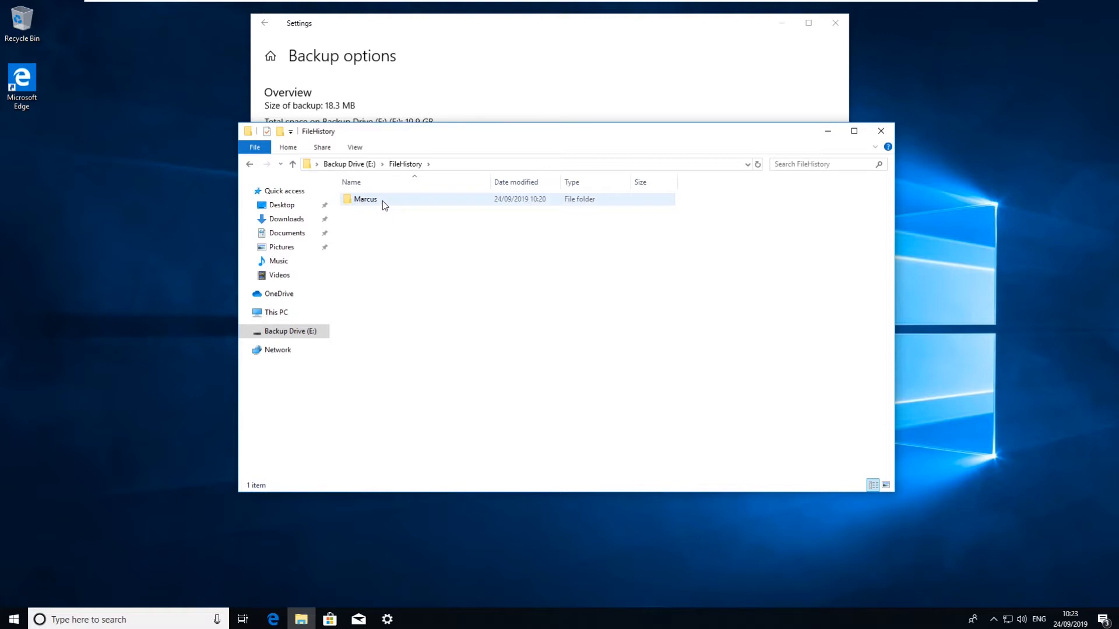
{"action": "double_click", "coordinate": [385, 205]}
{"action": "double_click", "coordinate": [377, 204]}
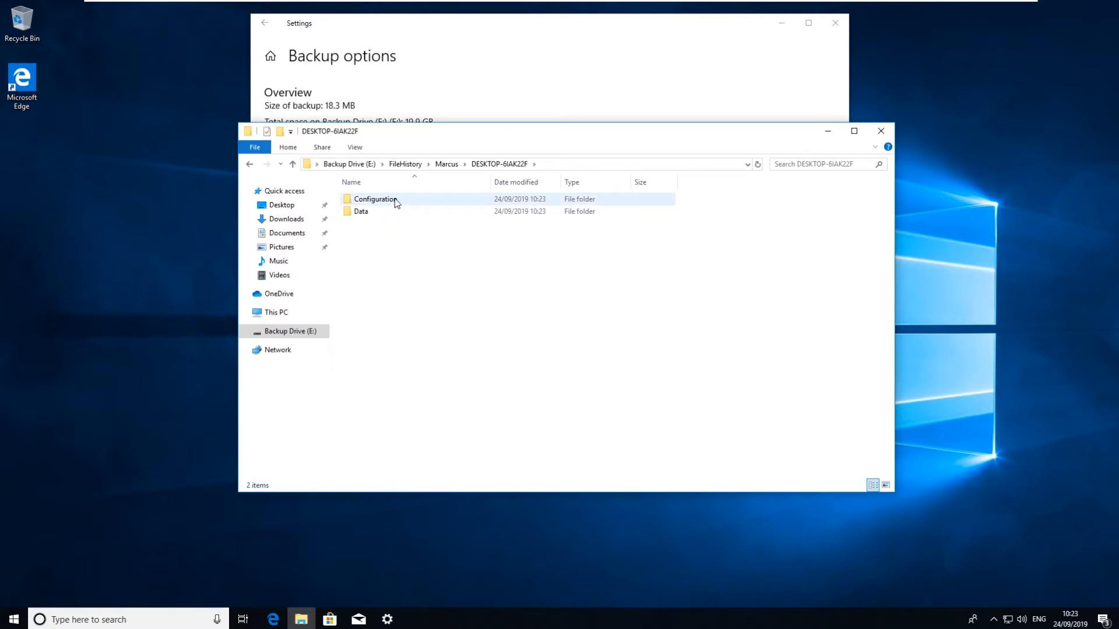
{"action": "mouse_move", "coordinate": [396, 199]}
{"action": "double_click", "coordinate": [376, 199]}
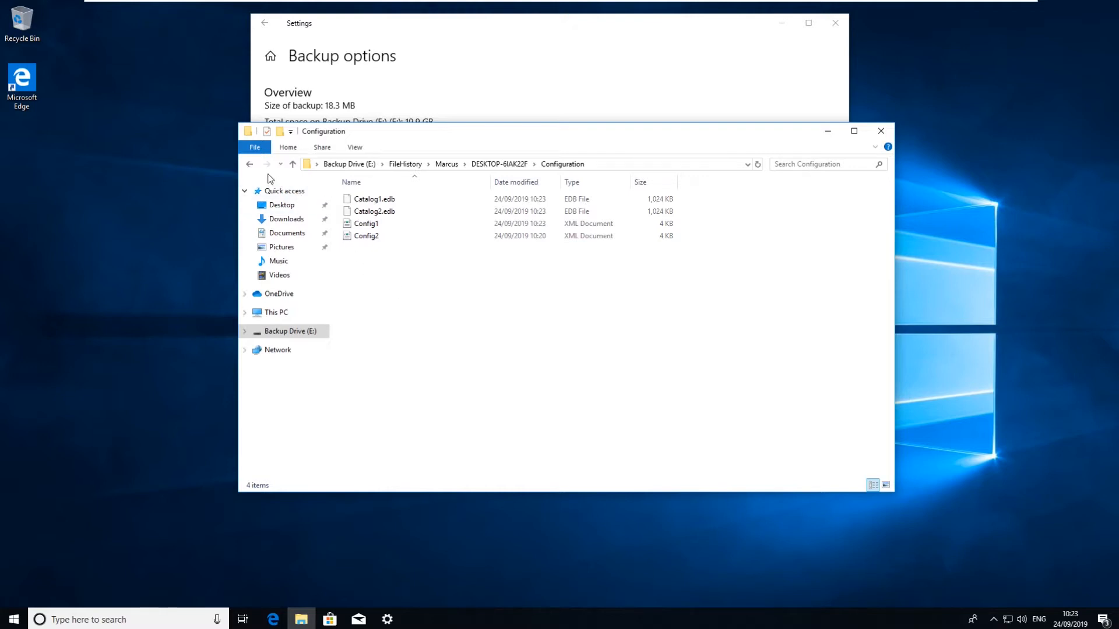
Leave the Configuration folder and browse the backup's Data folder through C and Program Files into Windows Defender.
{"action": "left_click", "coordinate": [250, 164]}
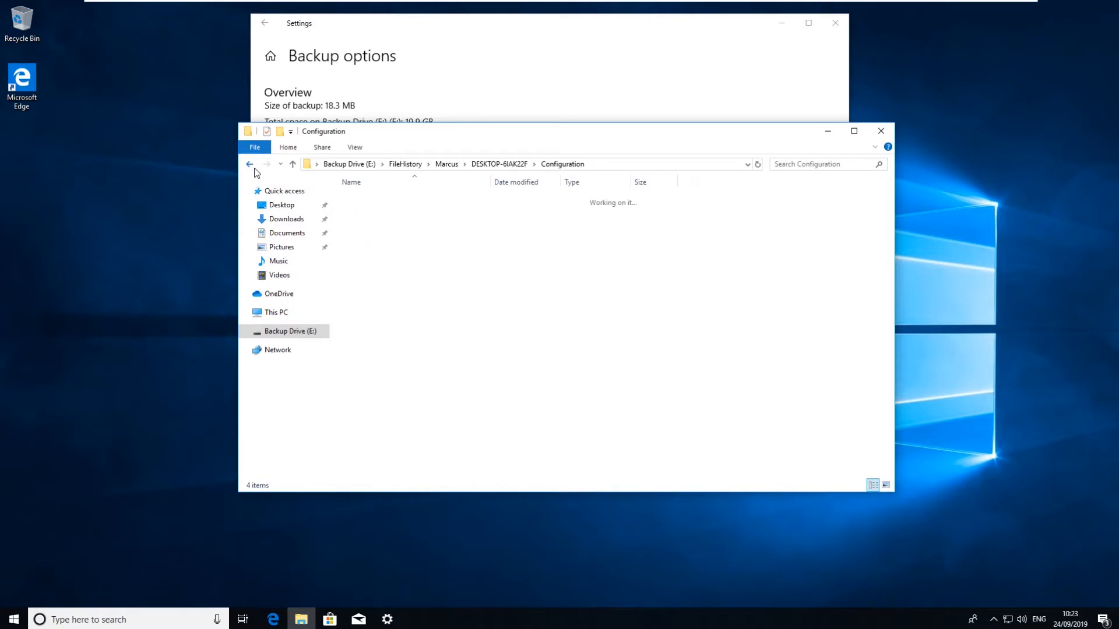
{"action": "double_click", "coordinate": [376, 212]}
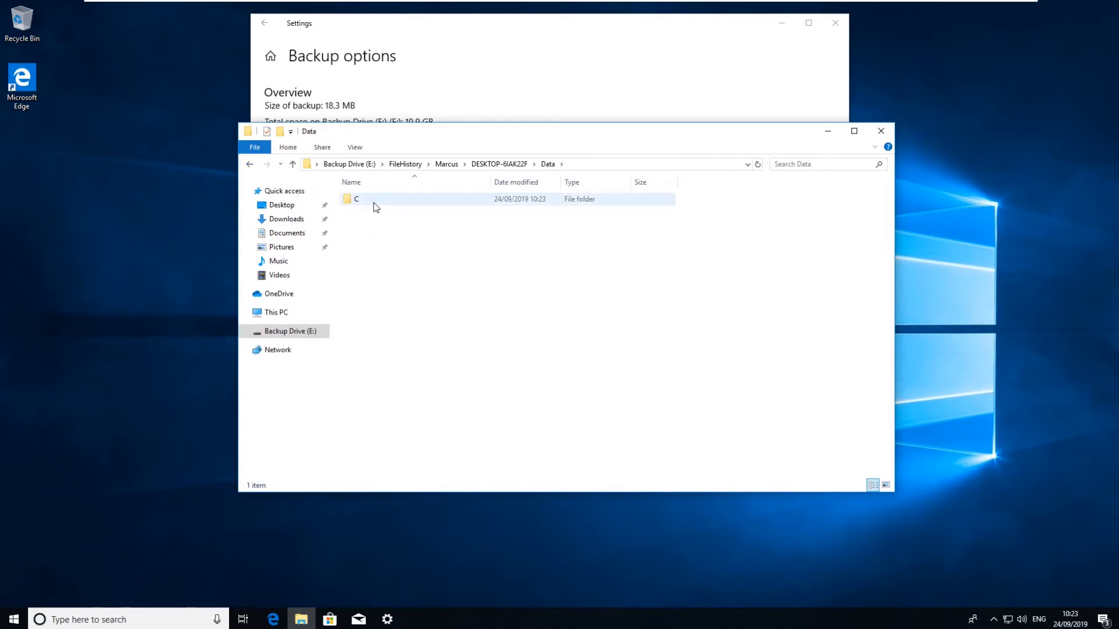
{"action": "left_click", "coordinate": [372, 200]}
{"action": "double_click", "coordinate": [374, 201]}
{"action": "double_click", "coordinate": [384, 201]}
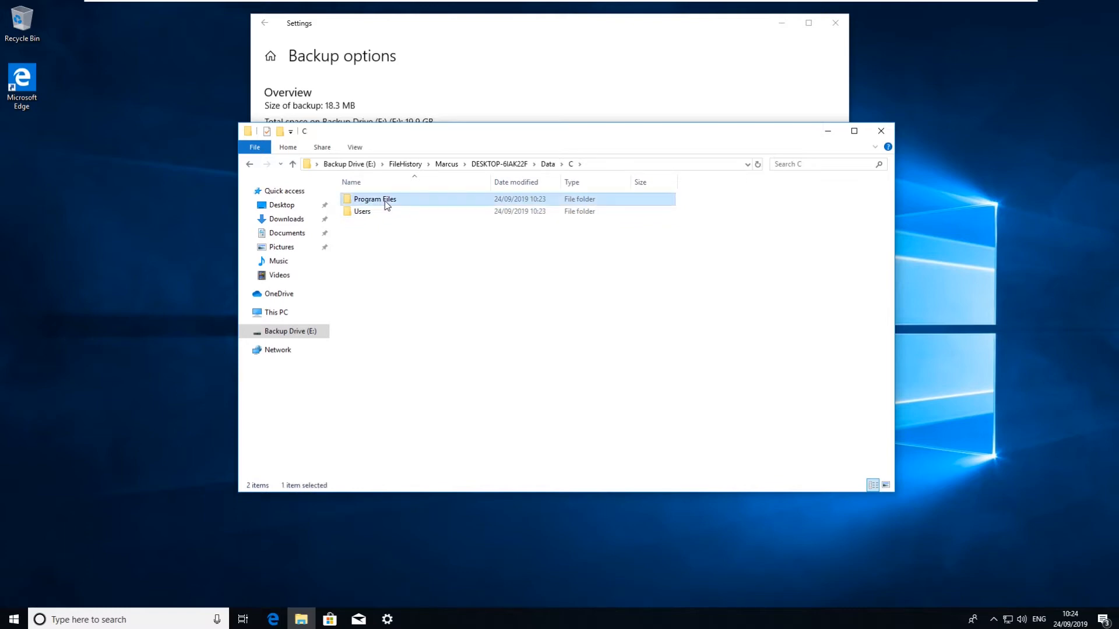
{"action": "double_click", "coordinate": [370, 200]}
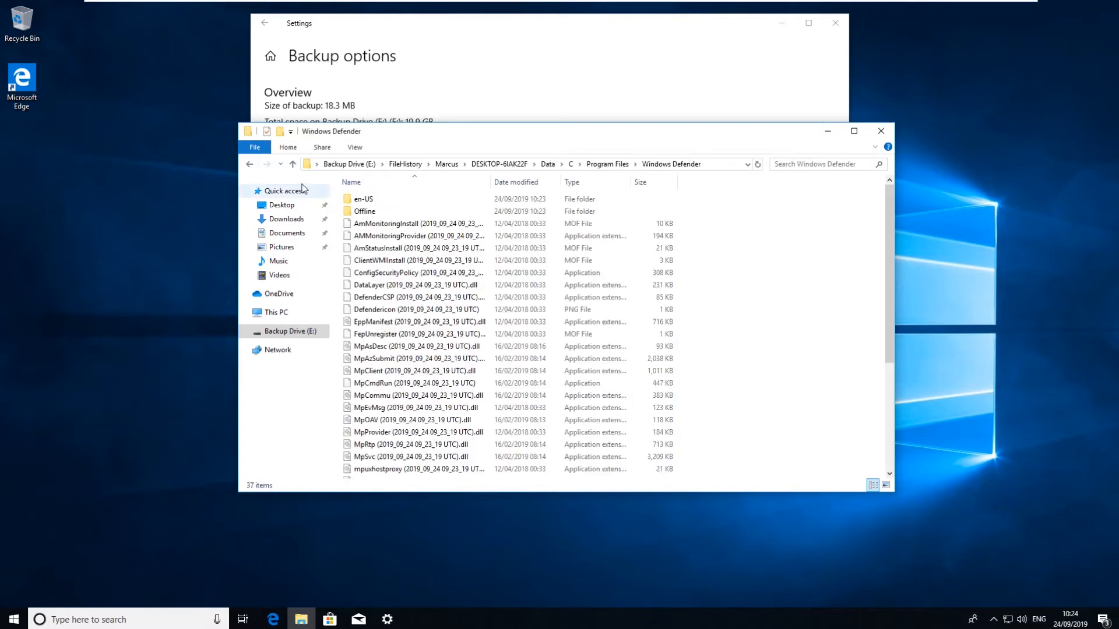
Inspect the backed-up user profile folder under C\Users, including its Downloads folder, and close File Explorer.
{"action": "left_click", "coordinate": [250, 166]}
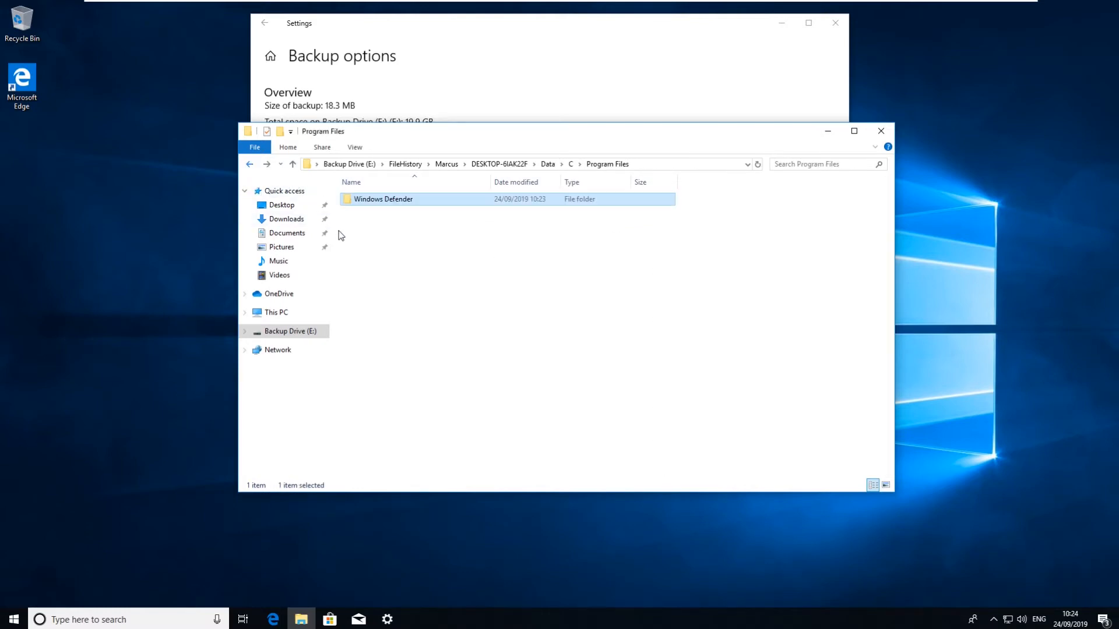
{"action": "left_click", "coordinate": [250, 166]}
{"action": "double_click", "coordinate": [370, 213]}
{"action": "left_click", "coordinate": [367, 201]}
{"action": "double_click", "coordinate": [366, 201]}
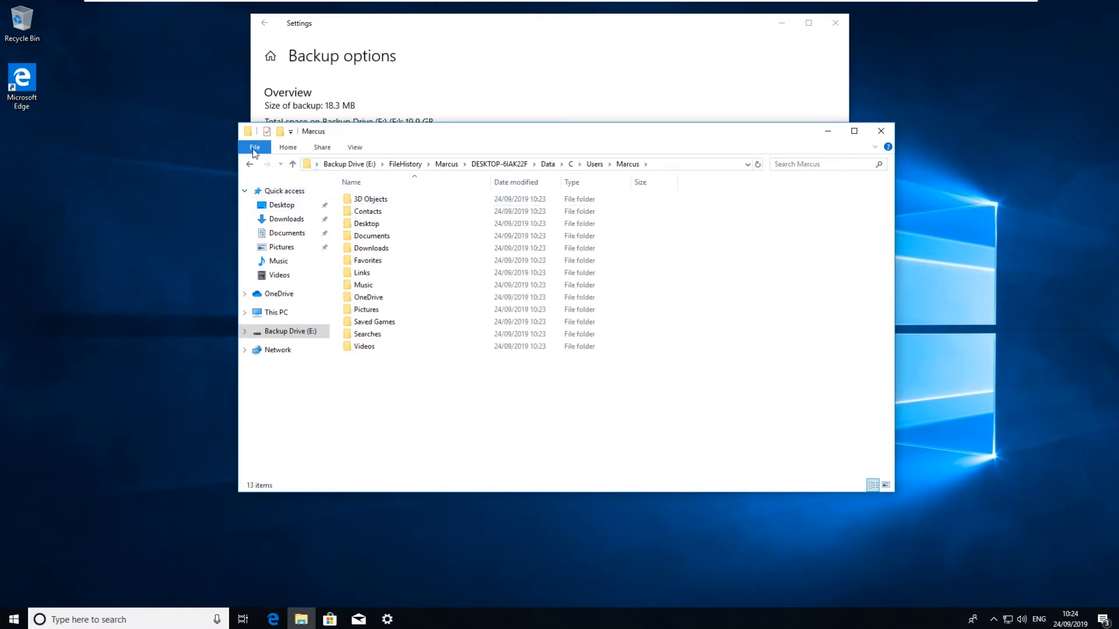
{"action": "left_click", "coordinate": [367, 249]}
{"action": "double_click", "coordinate": [368, 248]}
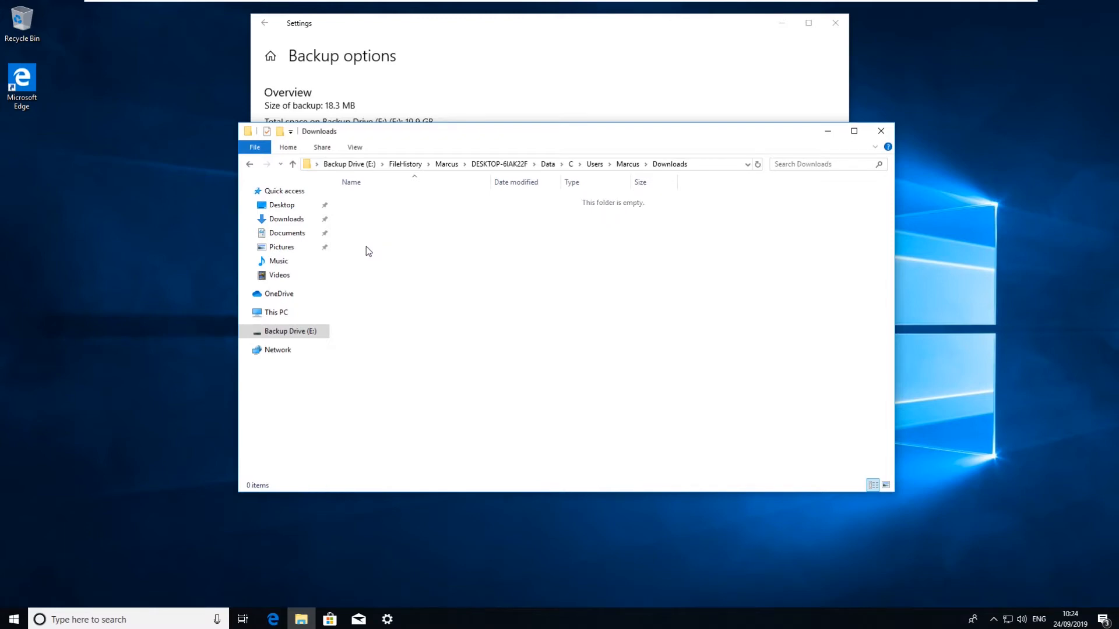
{"action": "left_click", "coordinate": [249, 165]}
{"action": "left_click", "coordinate": [880, 130]}
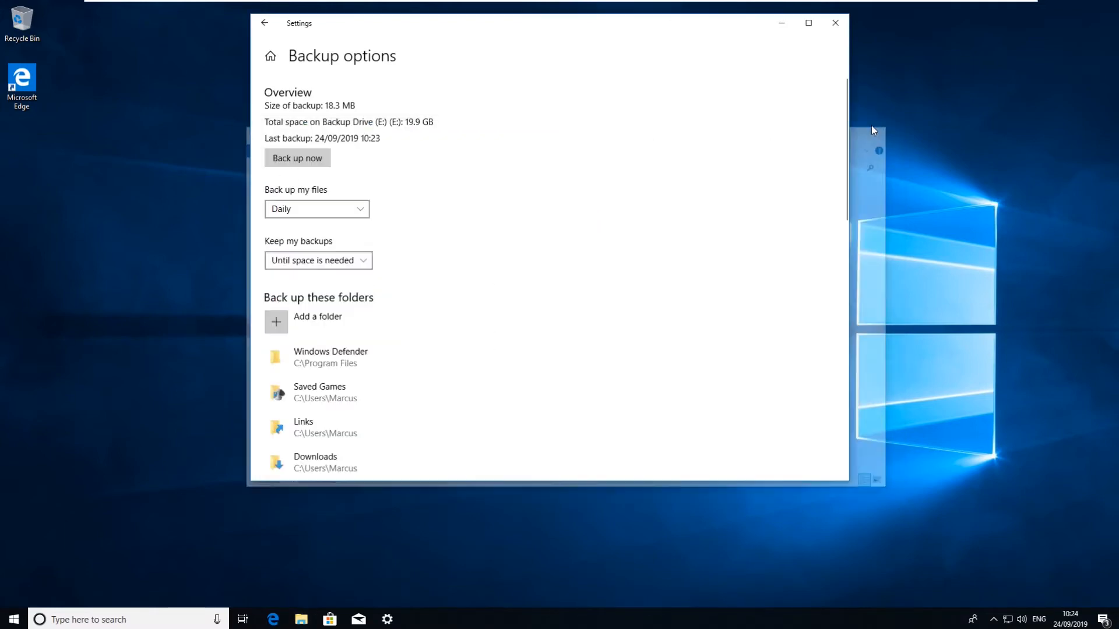
Return from the backup options to the main Backup page in Settings and review its File History and older backup sections.
{"action": "left_click", "coordinate": [264, 23]}
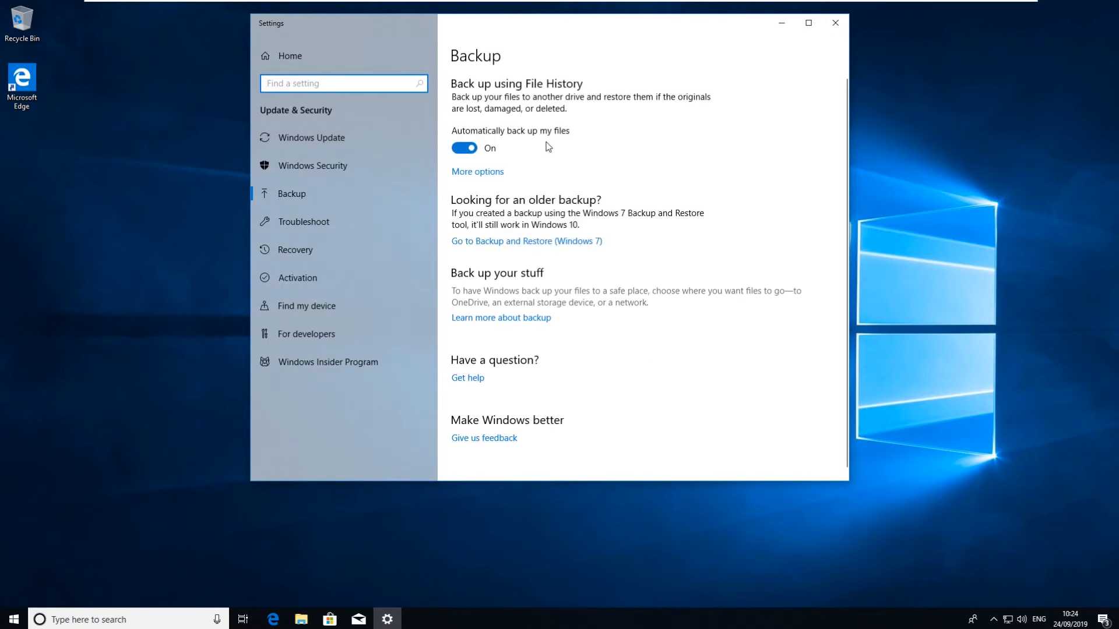
{"action": "scroll", "coordinate": [598, 214], "scroll_direction": "down", "scroll_amount": 1}
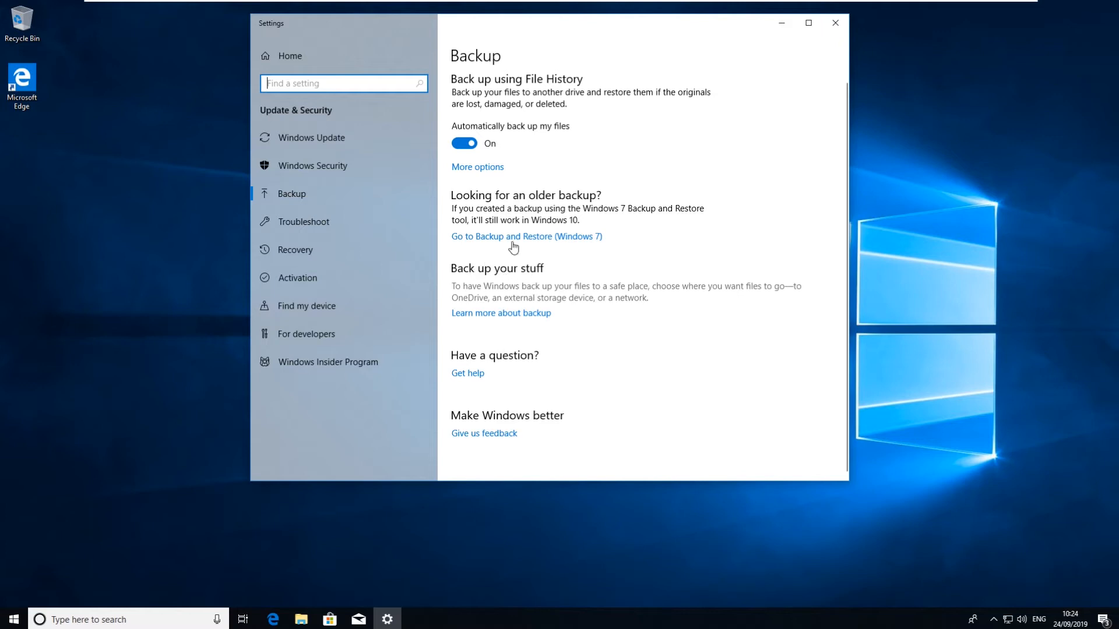
{"action": "scroll", "coordinate": [564, 270], "scroll_direction": "up", "scroll_amount": 1}
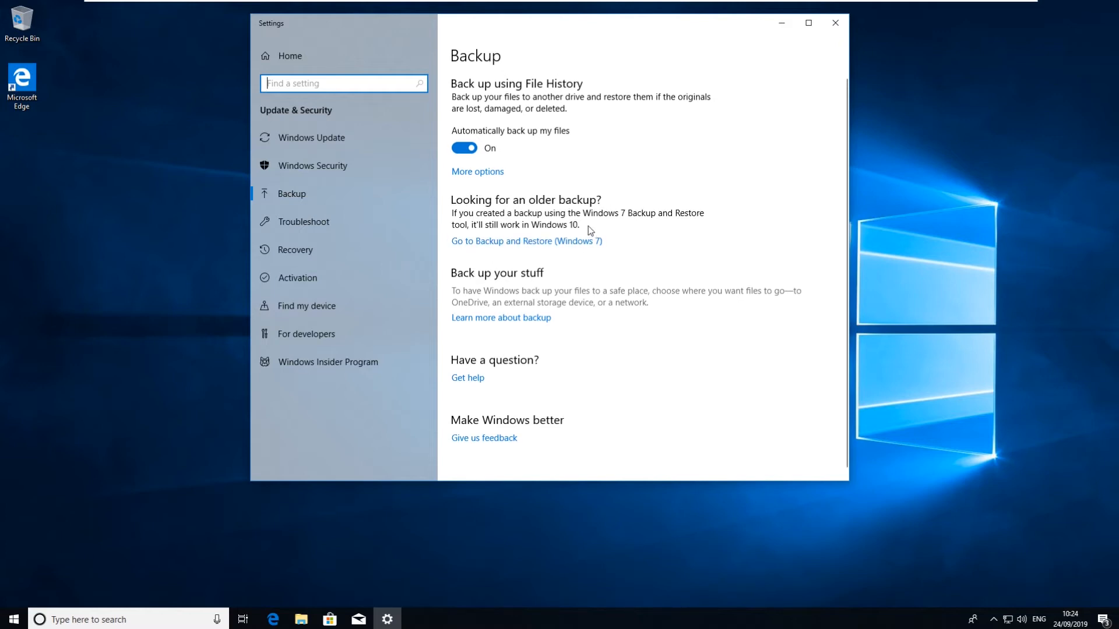
Search Windows for "restore" and open Restore your files with File History.
{"action": "left_click", "coordinate": [17, 620]}
{"action": "type", "text": "restore"}
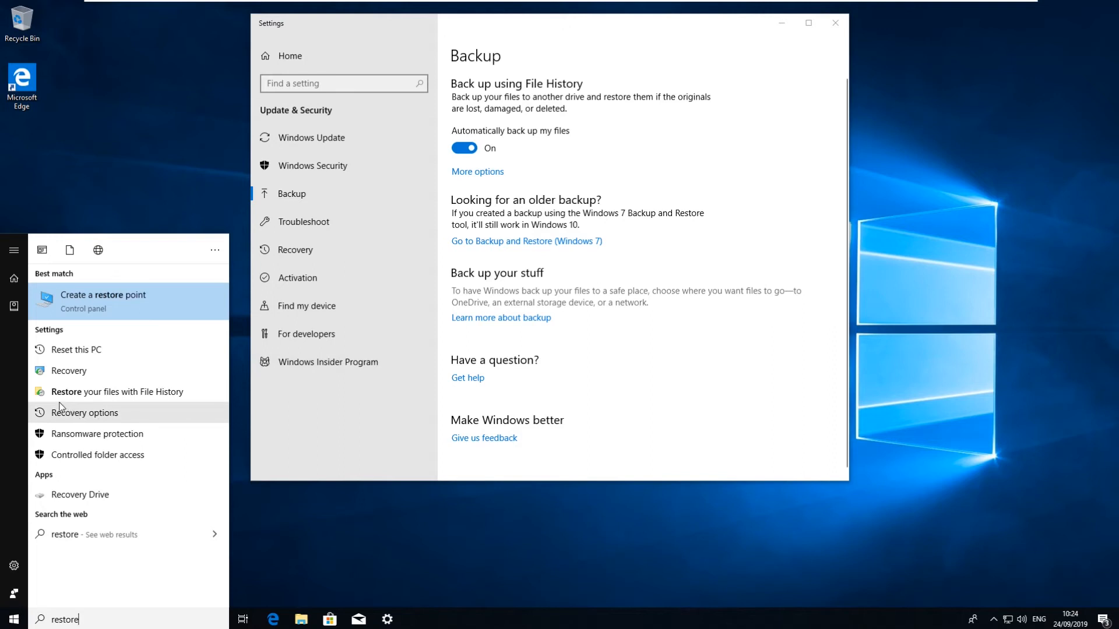
{"action": "left_click", "coordinate": [117, 392]}
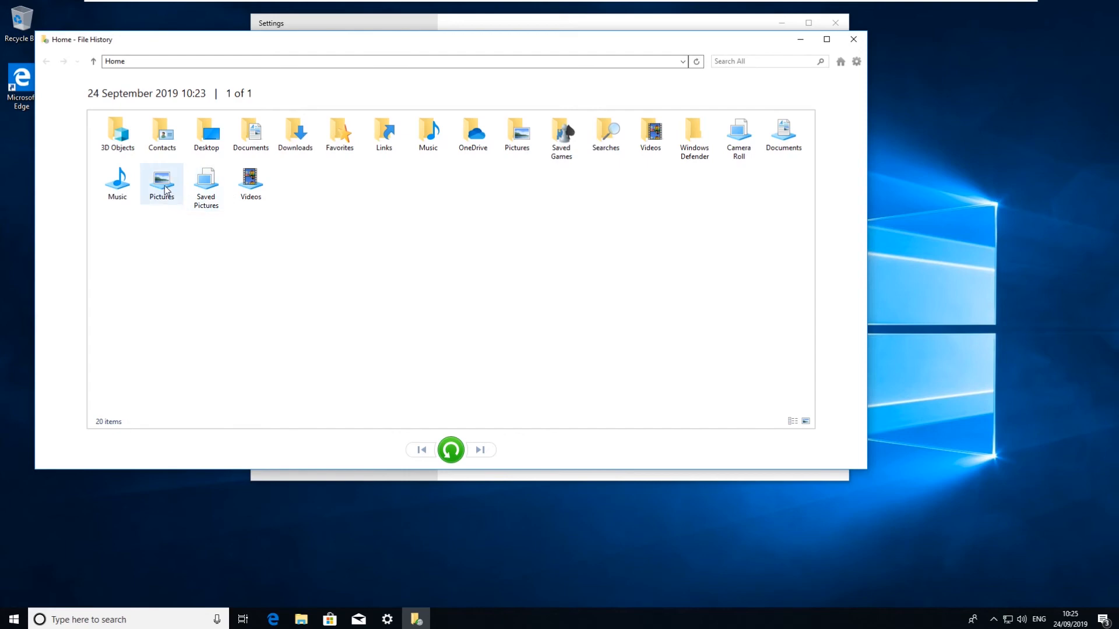
Restore the Microsoft Edge shortcut from the backed-up Desktop folder, replacing the file in the destination, and close the restored folder's window.
{"action": "double_click", "coordinate": [212, 138]}
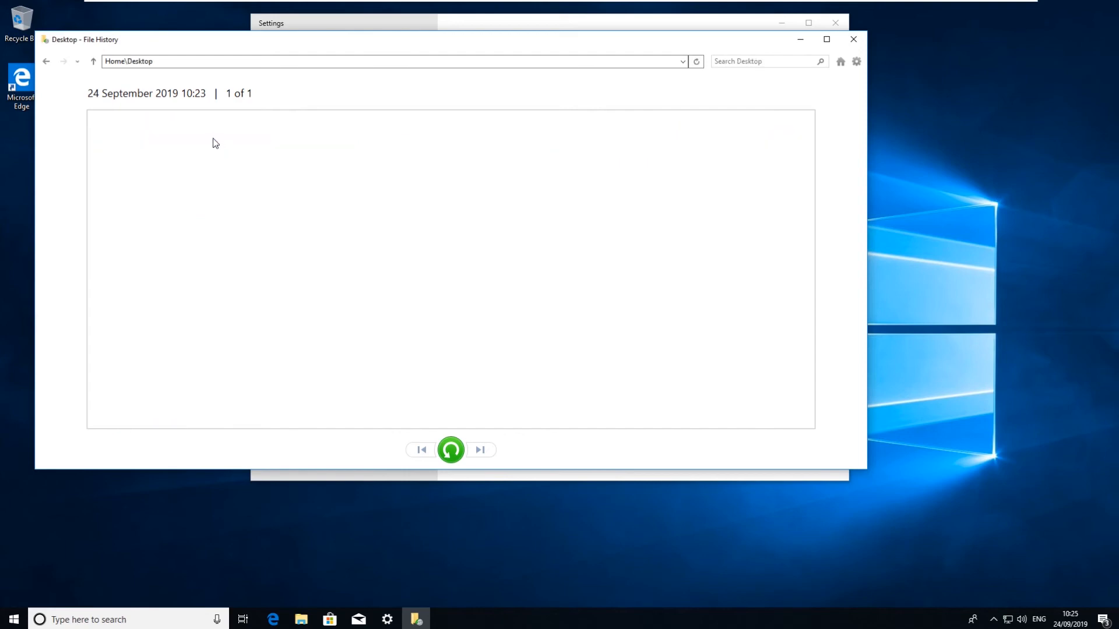
{"action": "left_click", "coordinate": [119, 133]}
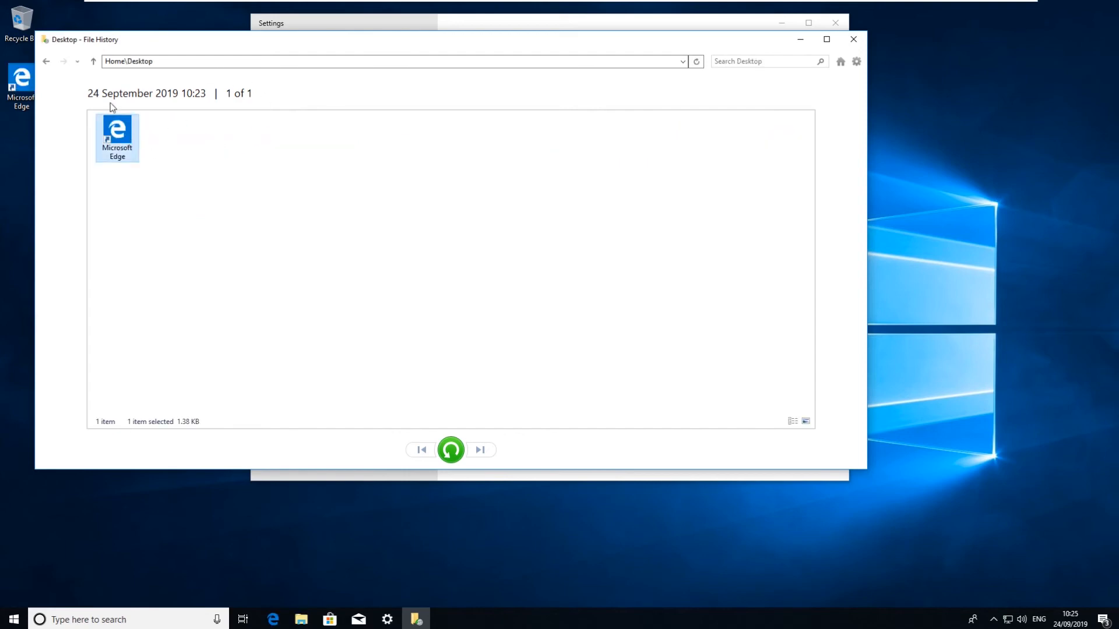
{"action": "left_click", "coordinate": [453, 452]}
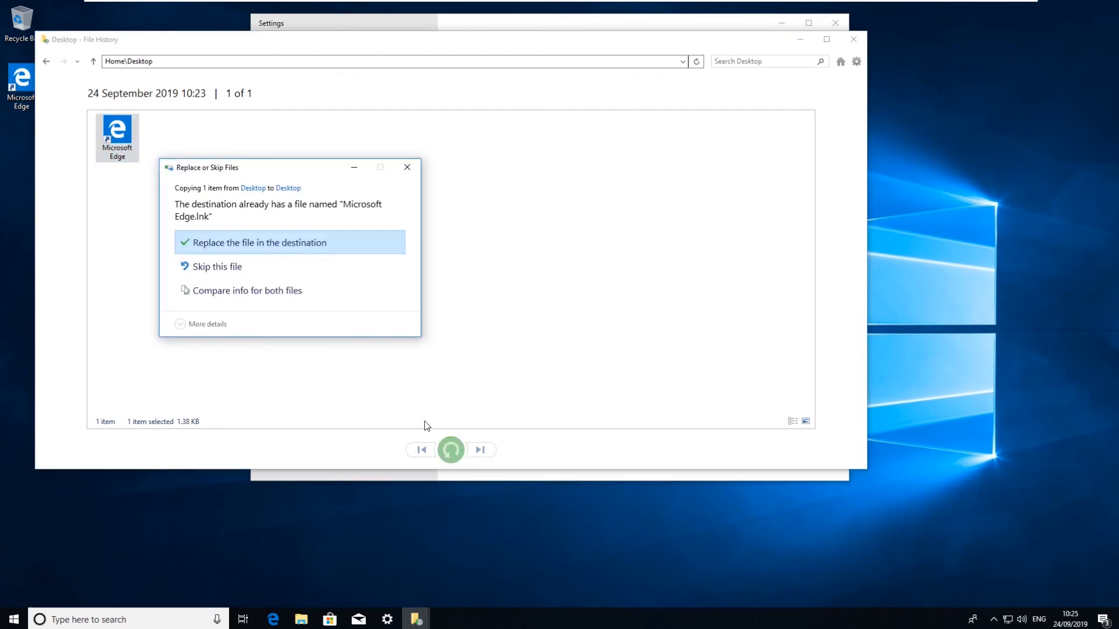
{"action": "left_click", "coordinate": [320, 245]}
{"action": "left_click", "coordinate": [336, 243]}
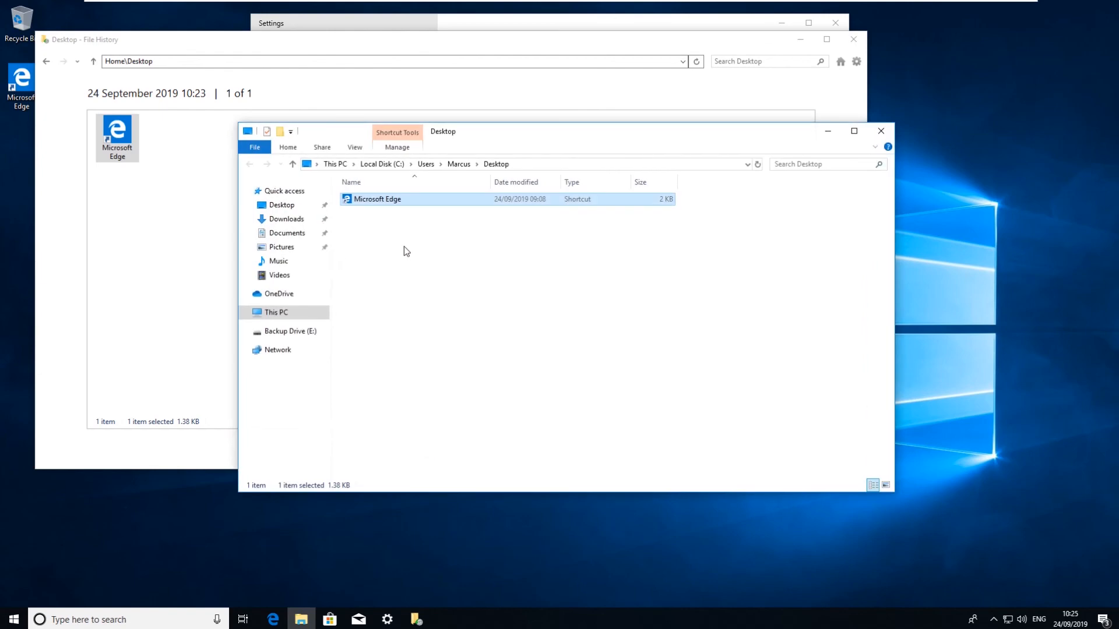
{"action": "left_click", "coordinate": [881, 131]}
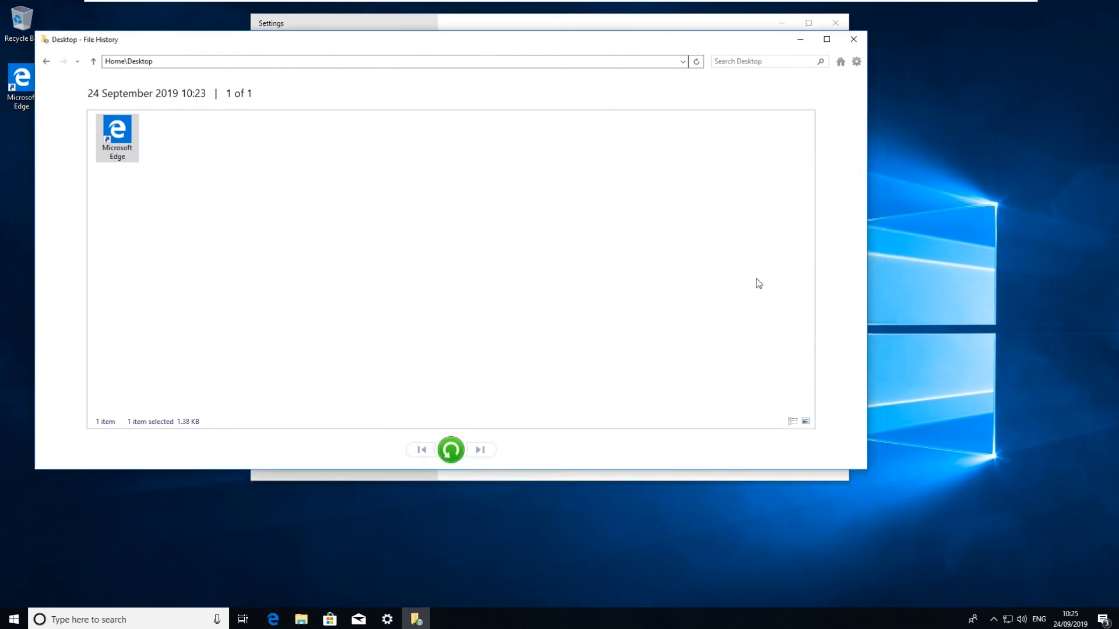